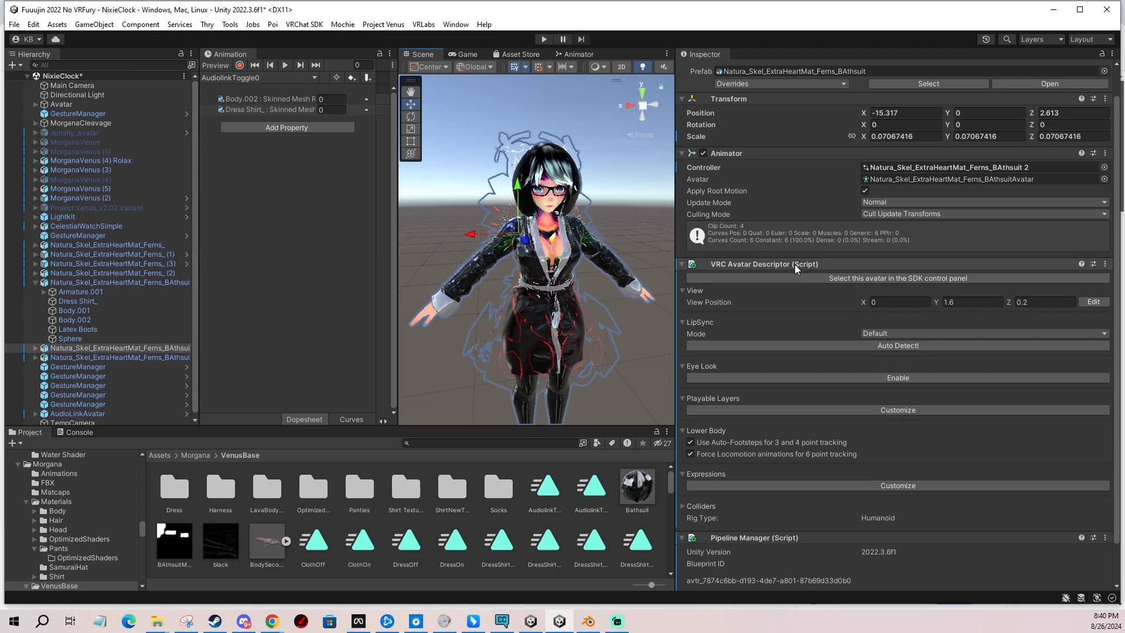
Search the components that can be added to the avatar for "vrcav" without adding one.
{"action": "scroll", "coordinate": [831, 320], "scroll_direction": "down", "scroll_amount": 2}
{"action": "left_click", "coordinate": [912, 574]}
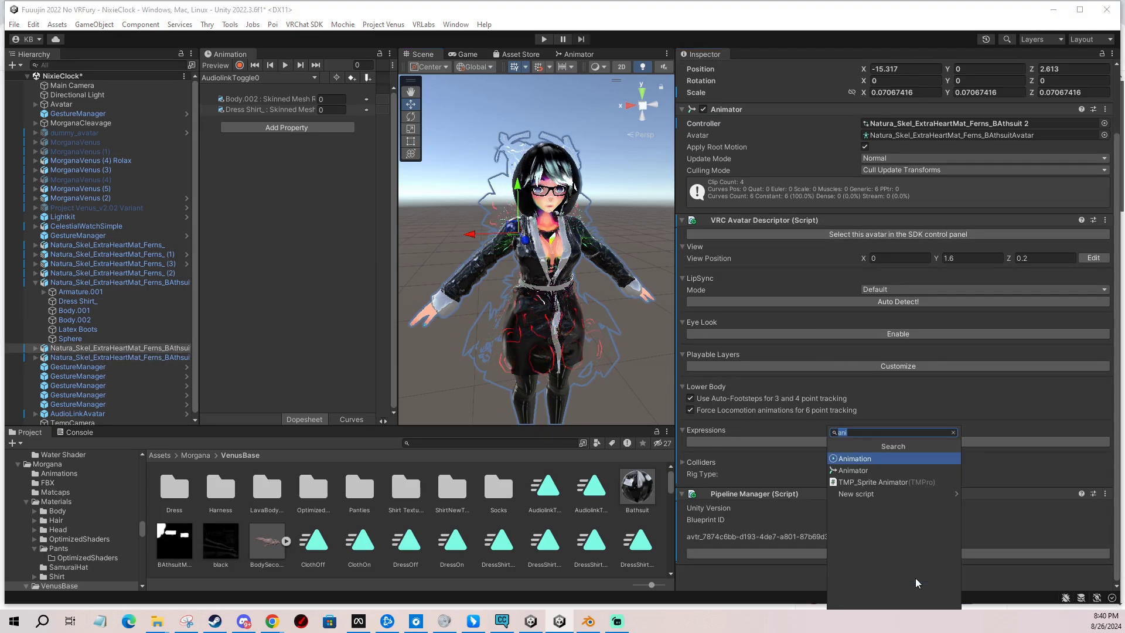
{"action": "type", "text": "vrcav"}
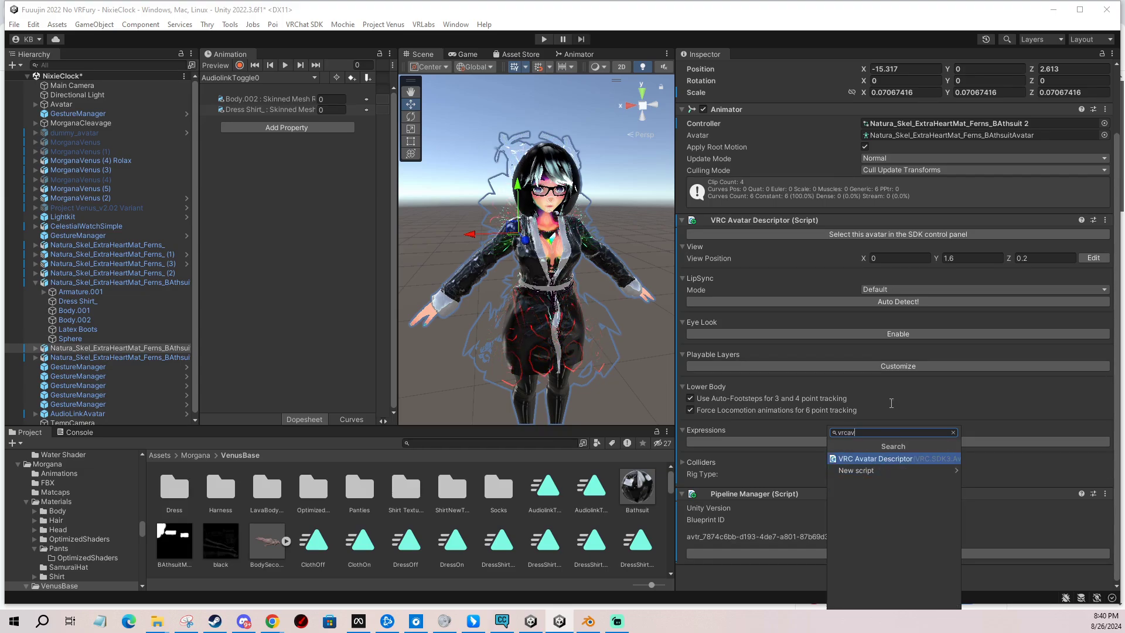
{"action": "left_click", "coordinate": [813, 154]}
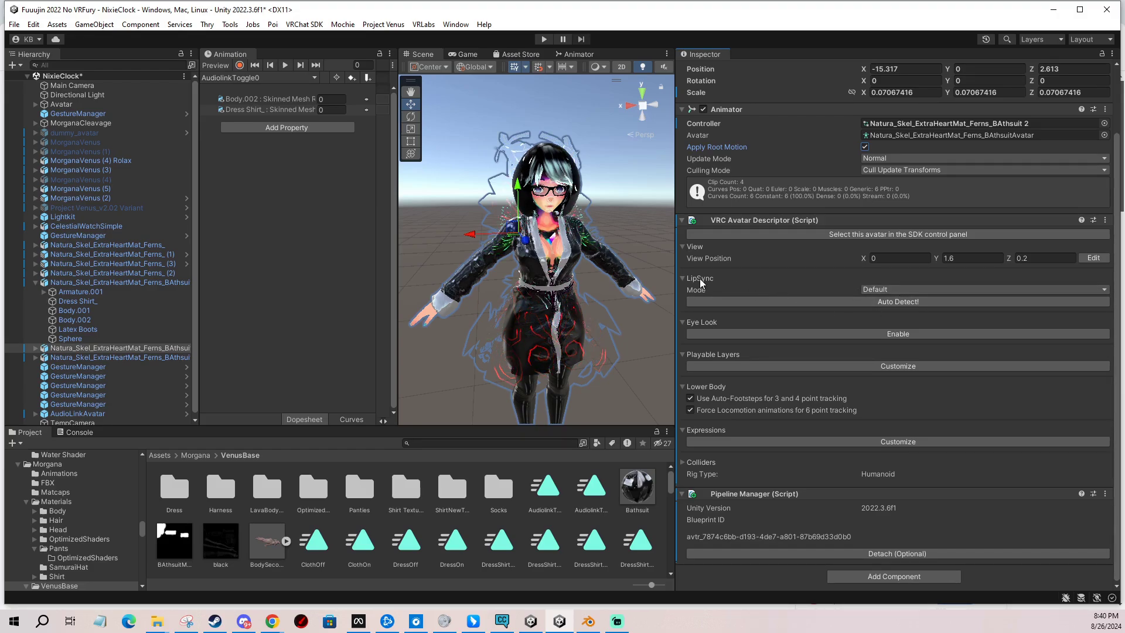
Auto-detect the avatar's LipSync settings in the VRC Avatar Descriptor and expand the avatar's child objects.
{"action": "left_click", "coordinate": [909, 301]}
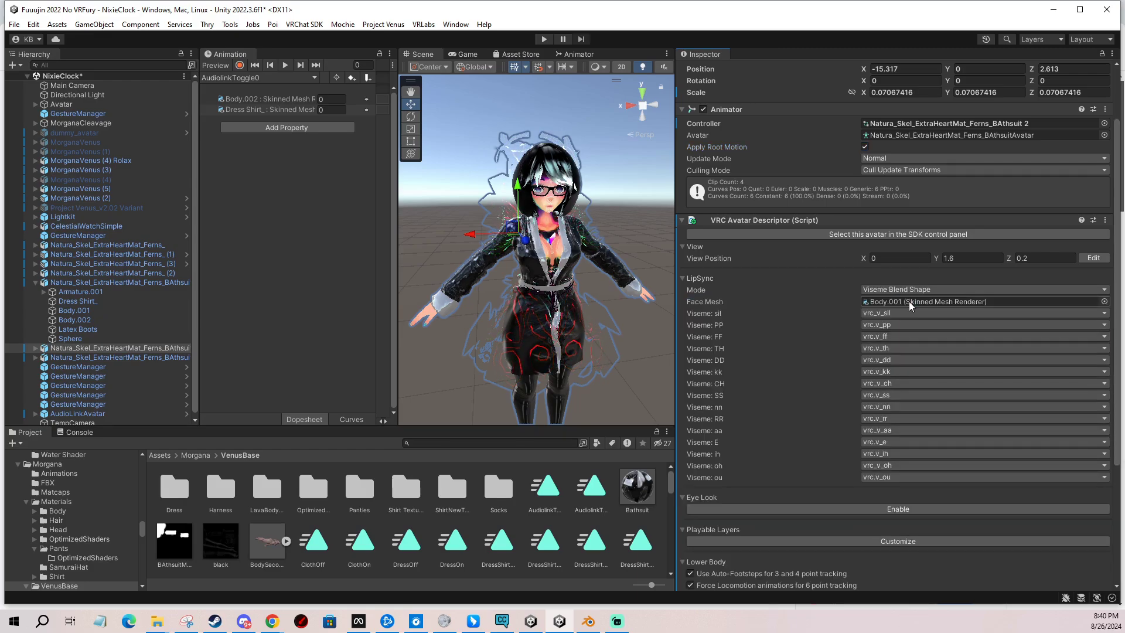
{"action": "scroll", "coordinate": [567, 228], "scroll_direction": "up", "scroll_amount": 3}
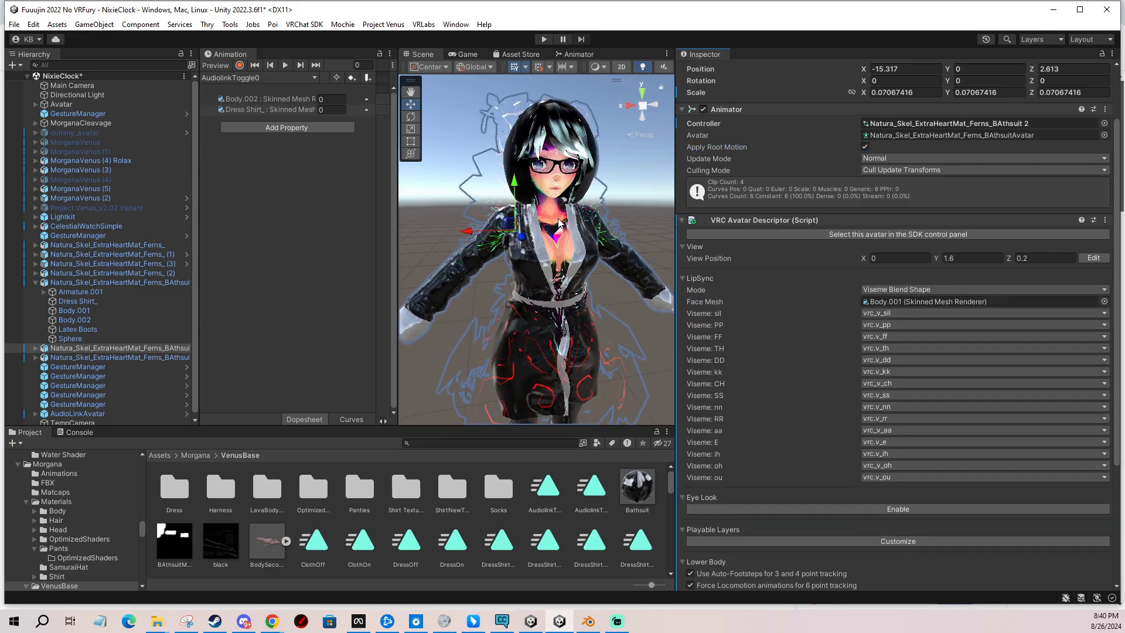
{"action": "left_click", "coordinate": [36, 348]}
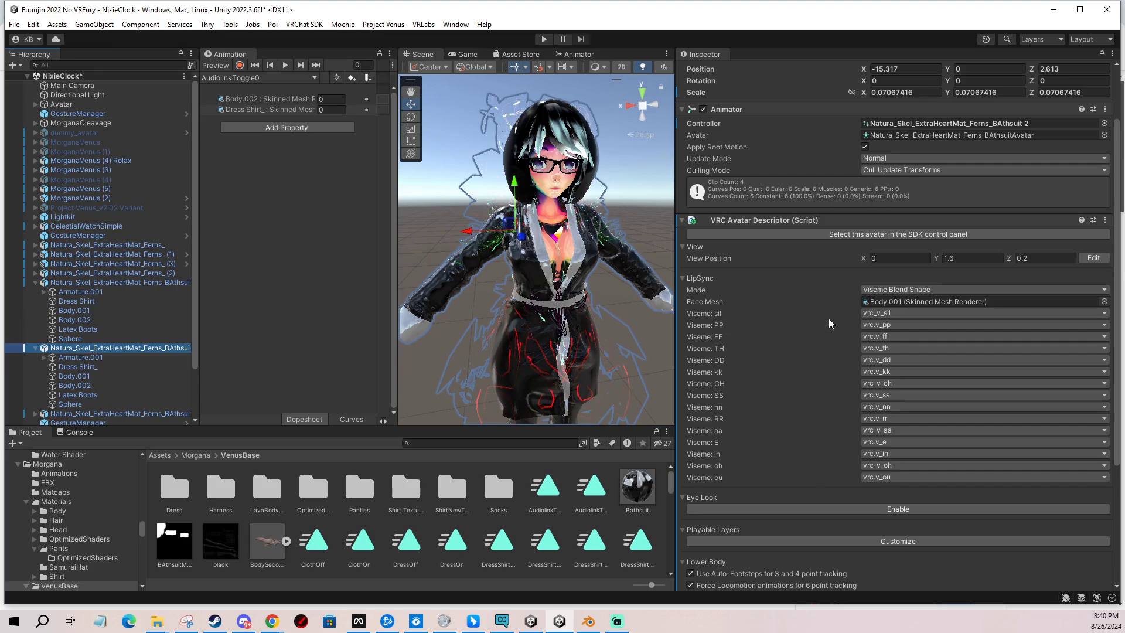
Review the blend shapes offered for the TH viseme and keep the LipSync mode on Viseme Blend Shape.
{"action": "left_click", "coordinate": [888, 348]}
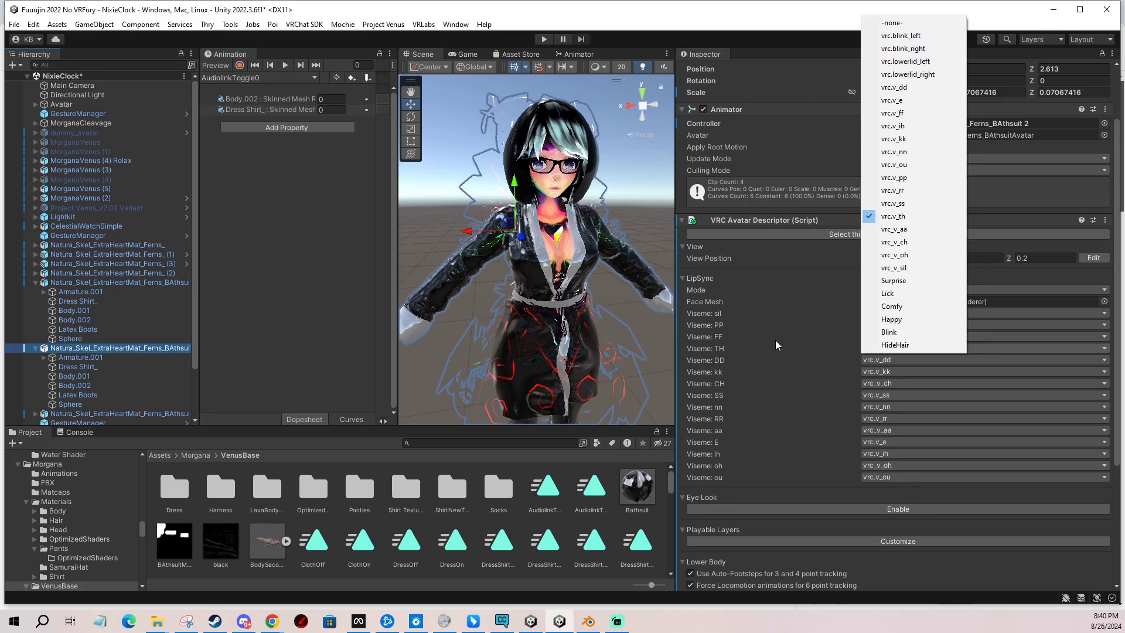
{"action": "left_click", "coordinate": [744, 317]}
{"action": "left_click", "coordinate": [908, 350]}
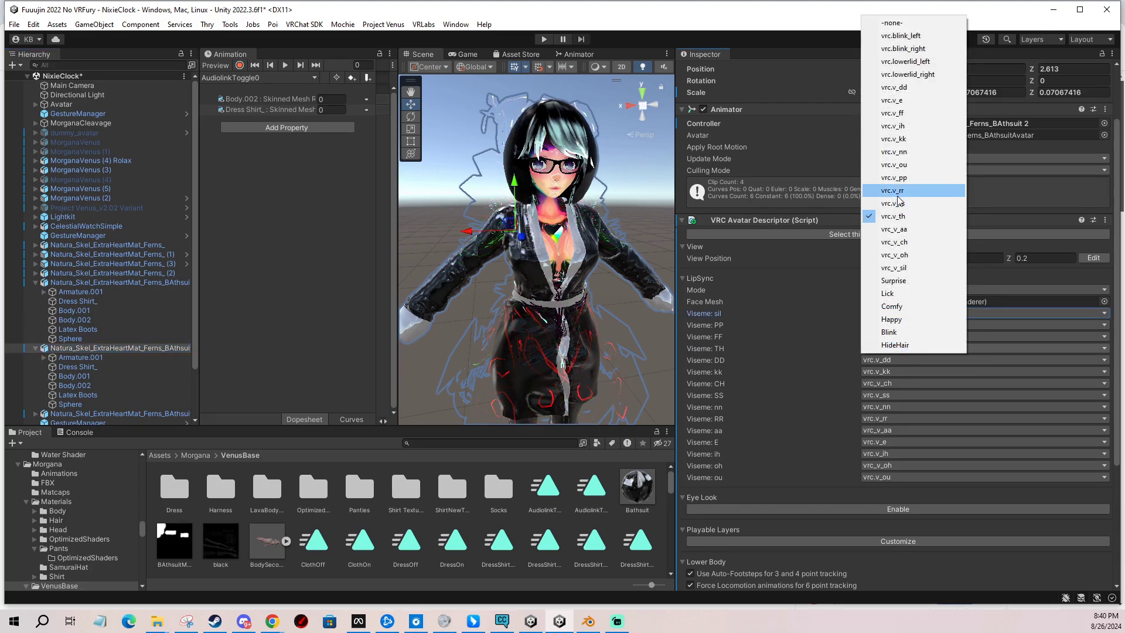
{"action": "left_click", "coordinate": [755, 333]}
{"action": "left_click", "coordinate": [885, 348]}
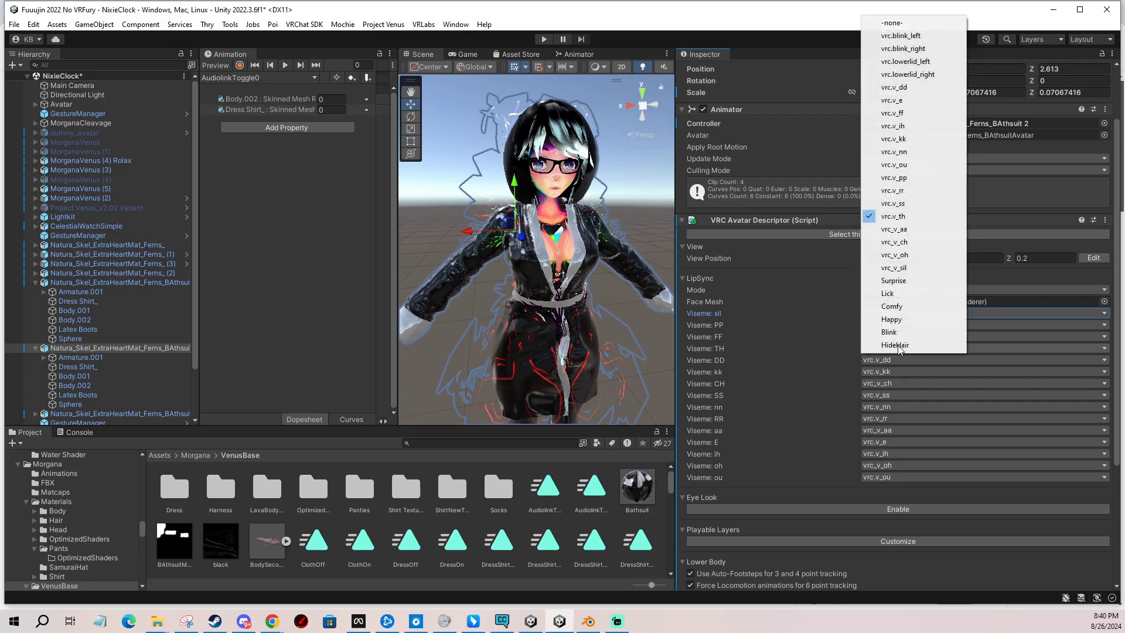
{"action": "left_click", "coordinate": [711, 325]}
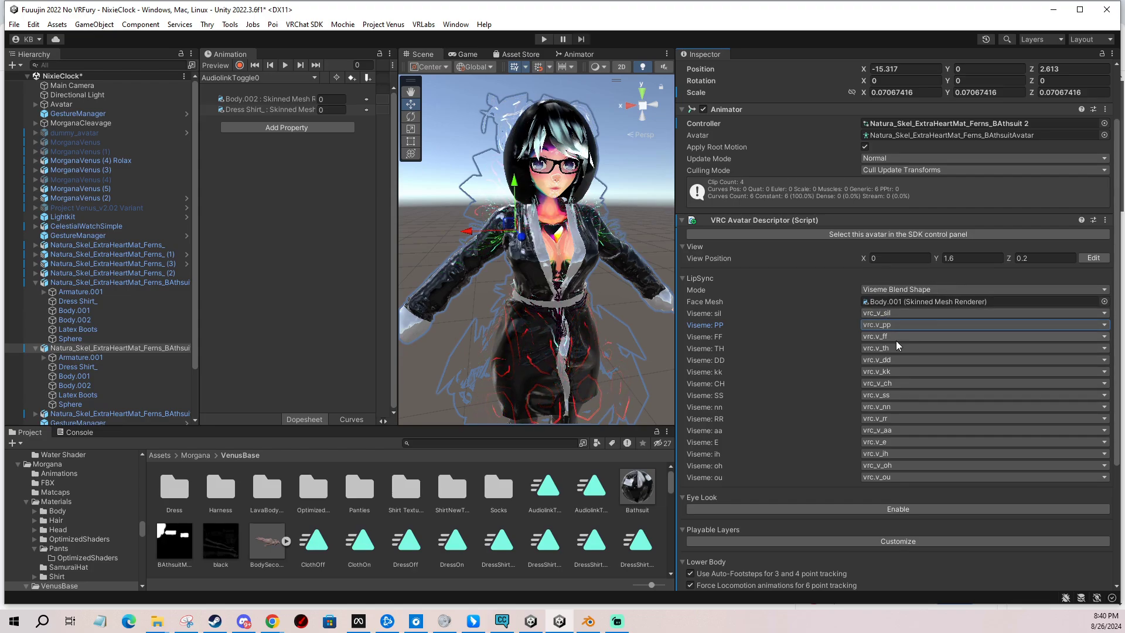
{"action": "left_click", "coordinate": [905, 289]}
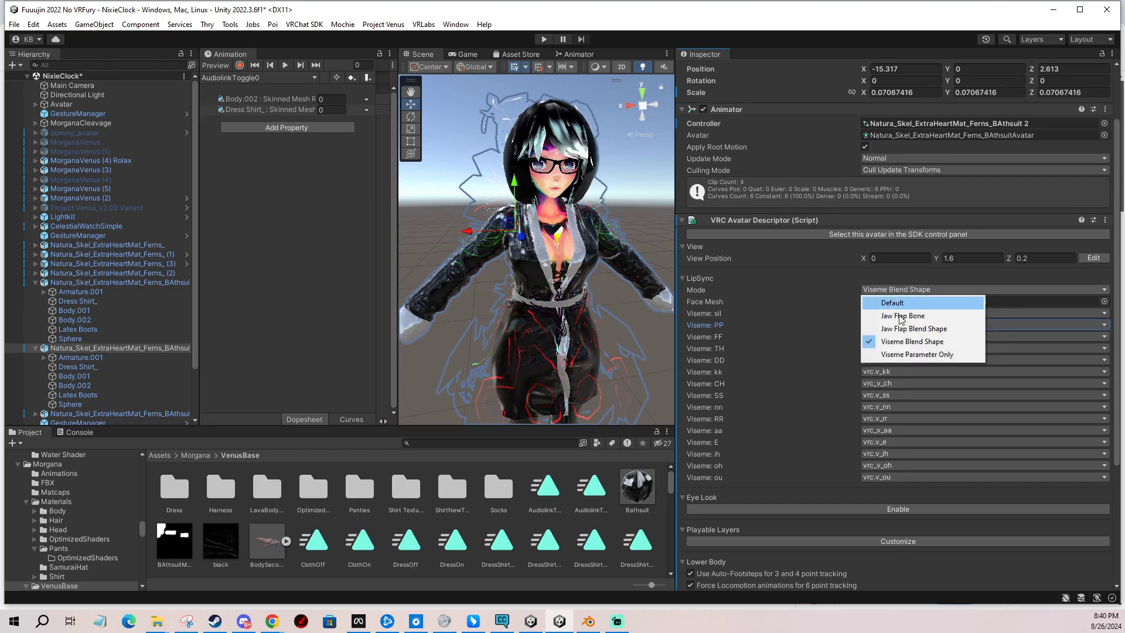
{"action": "left_click", "coordinate": [893, 341]}
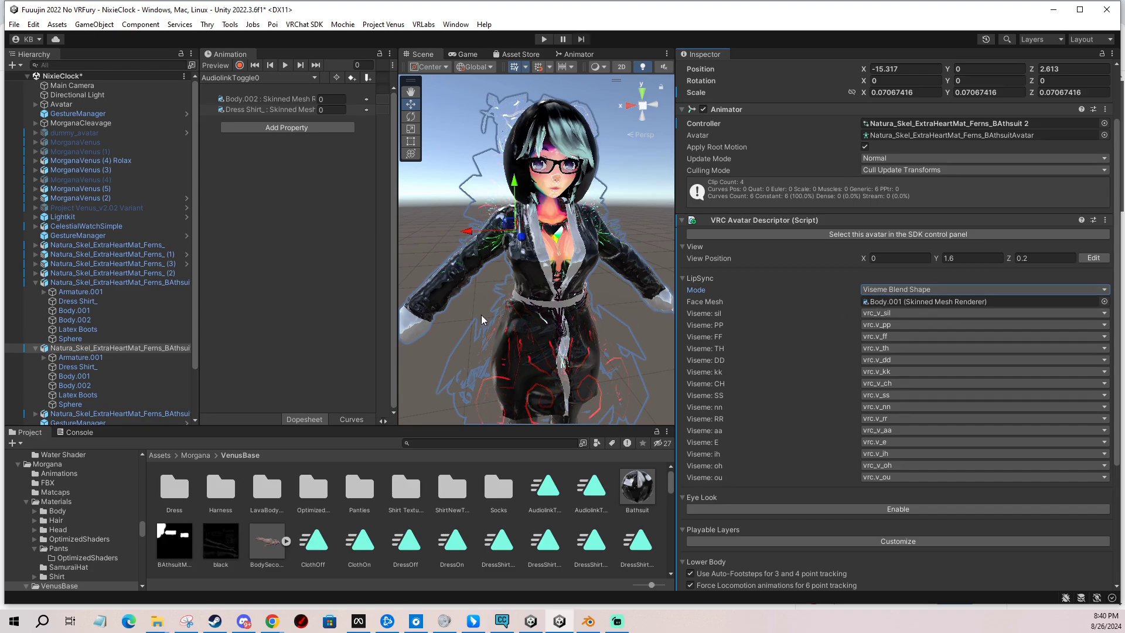
Compare the blend shapes of the avatar's Body.001 and Body.002 meshes.
{"action": "left_click", "coordinate": [871, 302]}
{"action": "left_click", "coordinate": [75, 375]}
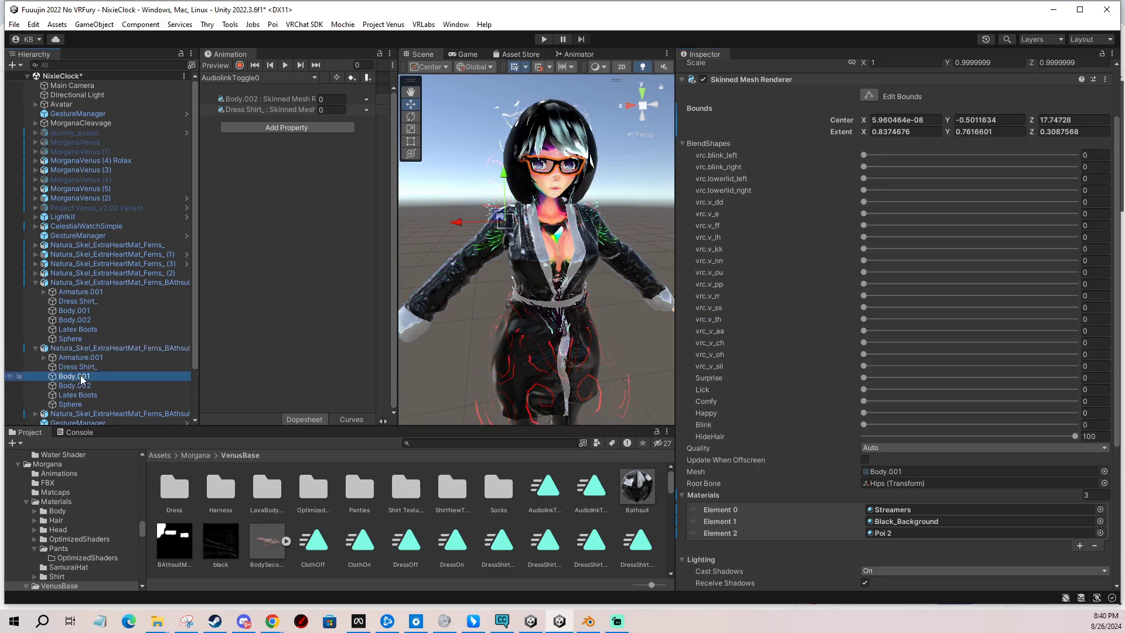
{"action": "left_click", "coordinate": [82, 387]}
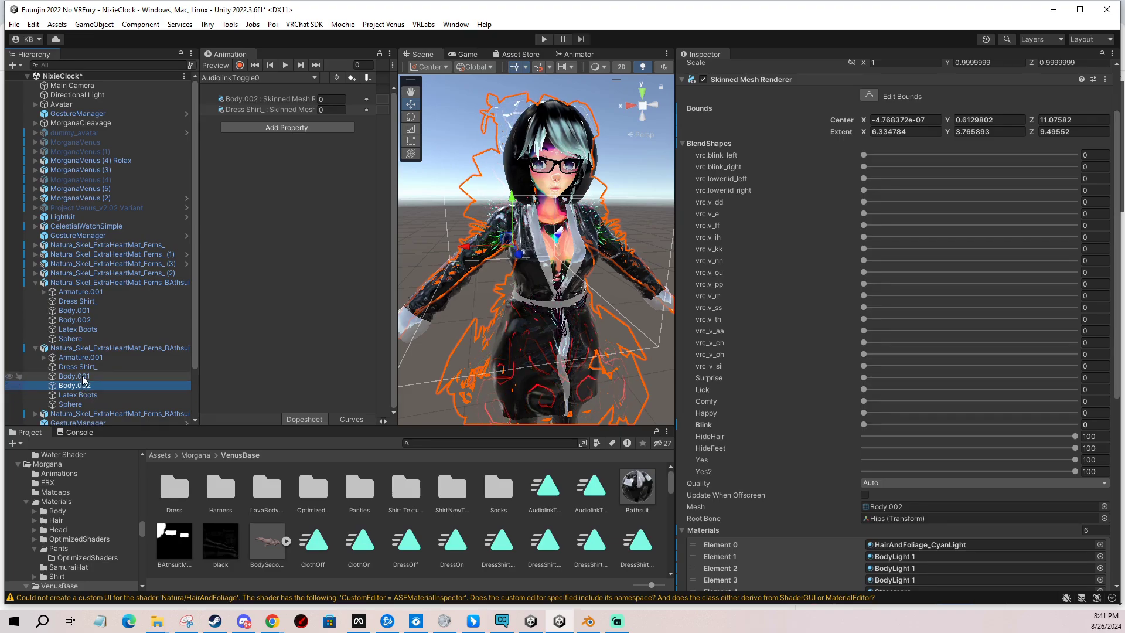
{"action": "left_click", "coordinate": [84, 379]}
{"action": "left_click", "coordinate": [84, 386]}
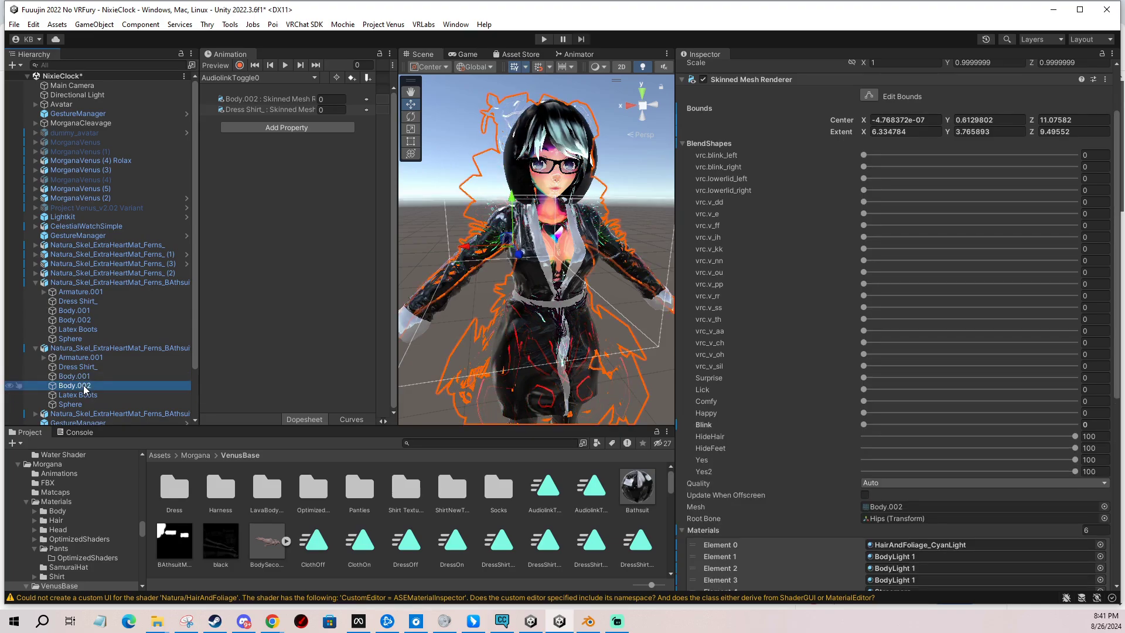
{"action": "left_click", "coordinate": [76, 376]}
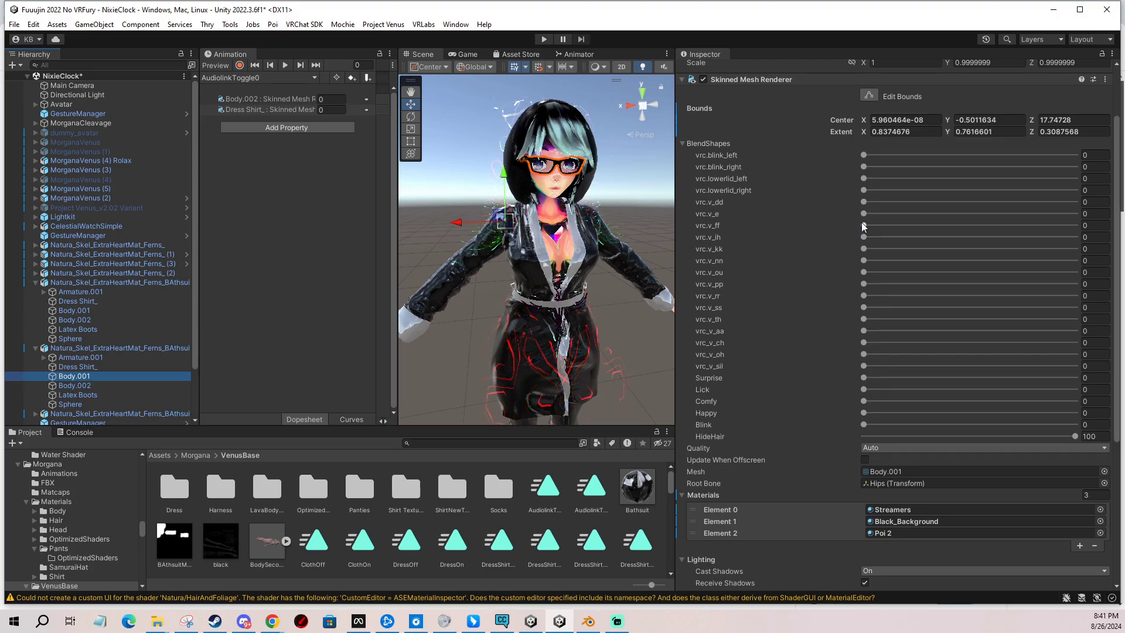
Test the vrc.v_th blend shape on Body.002 at 100 and return it to 0.
{"action": "left_click", "coordinate": [90, 387]}
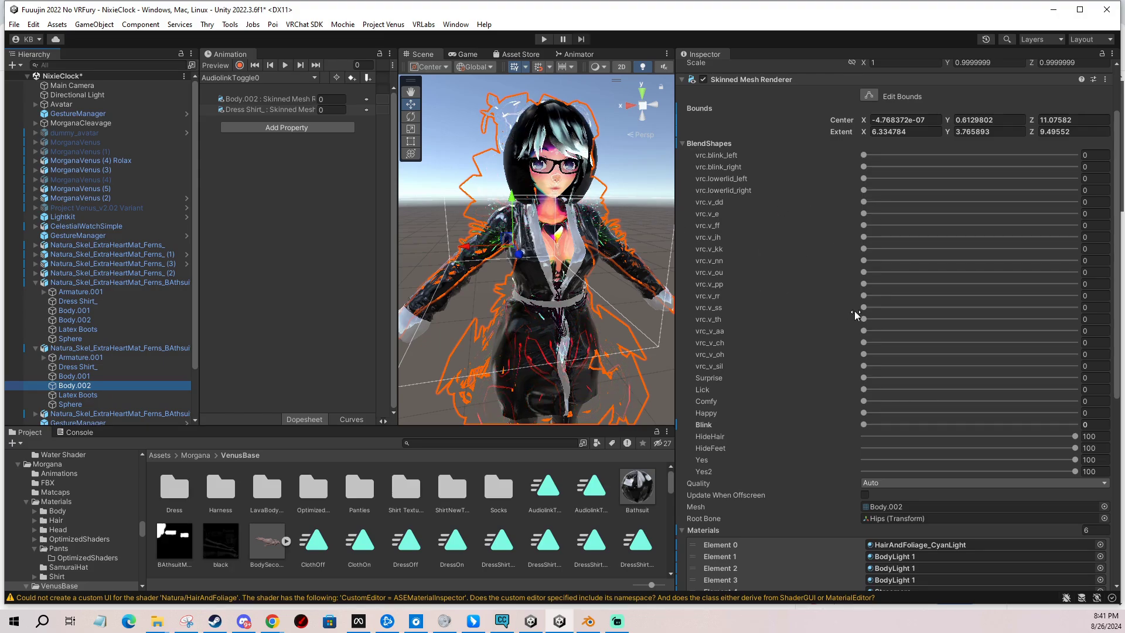
{"action": "left_click_drag", "start_coordinate": [863, 318], "coordinate": [966, 324]}
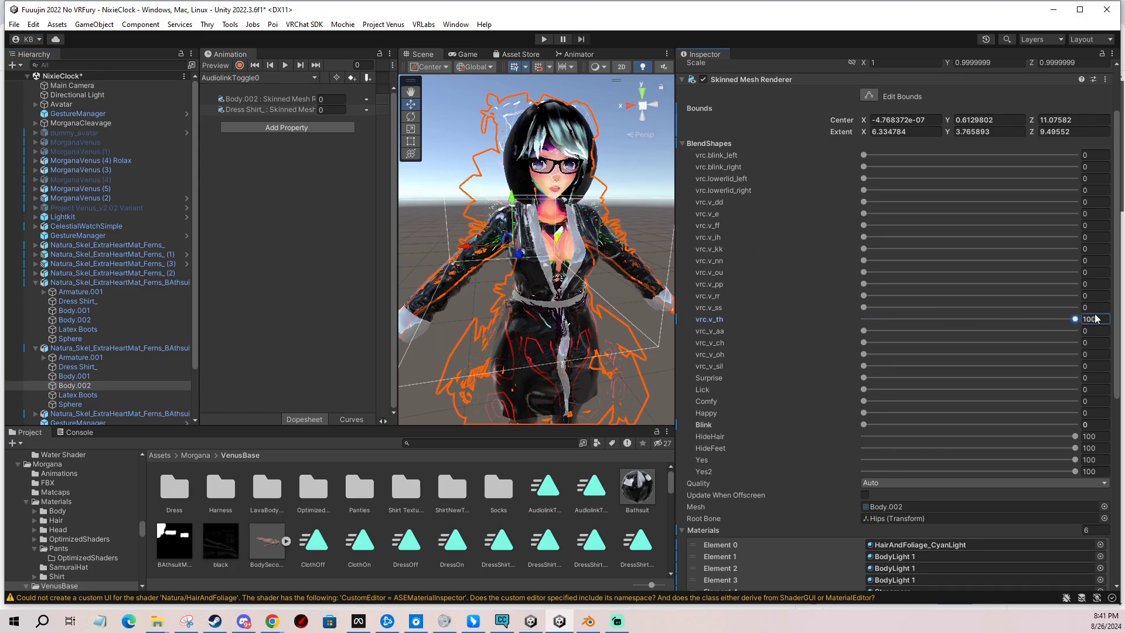
{"action": "left_click_drag", "start_coordinate": [1074, 319], "coordinate": [807, 316]}
Assign Body.002 as the avatar's LipSync face mesh and check the blend shape choices for the sil viseme.
{"action": "left_click", "coordinate": [118, 350]}
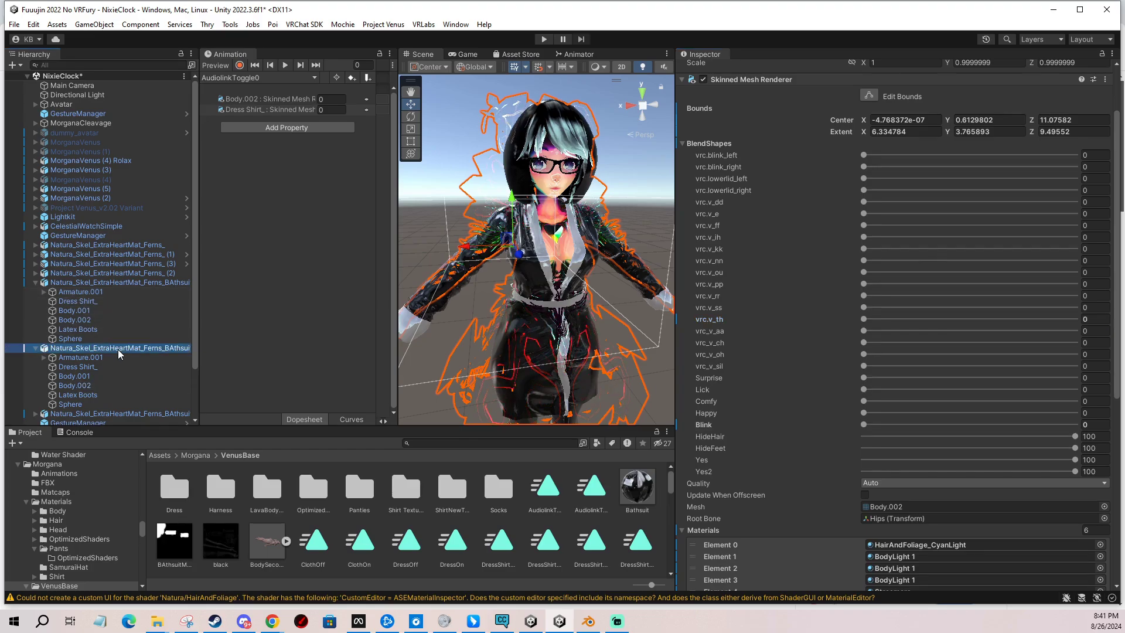
{"action": "left_click_drag", "start_coordinate": [84, 387], "coordinate": [889, 304]}
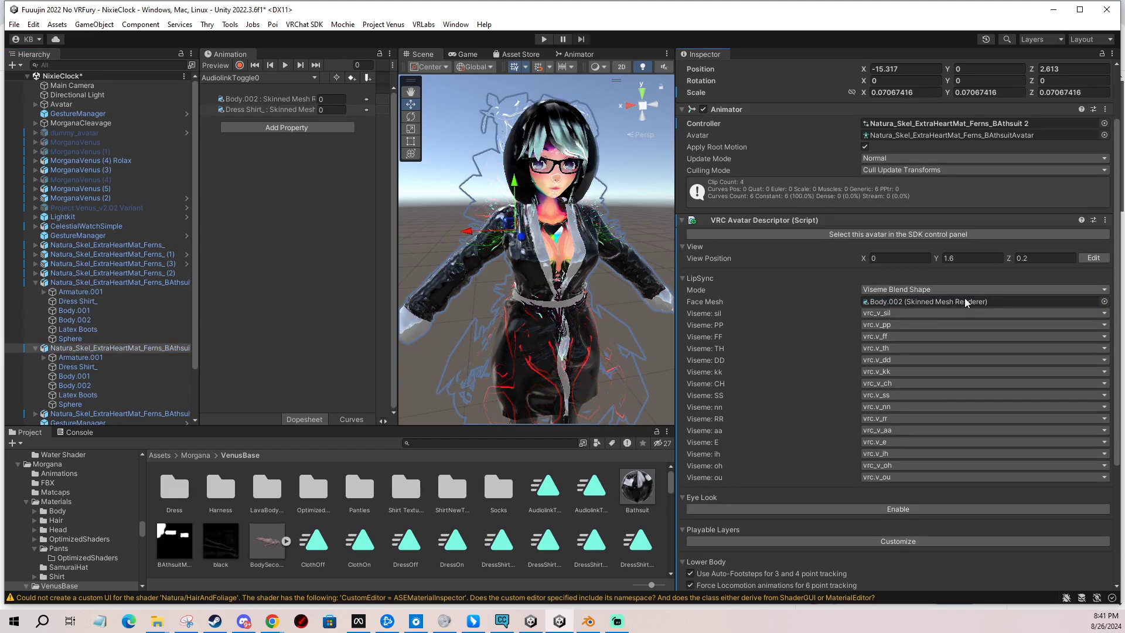
{"action": "left_click", "coordinate": [919, 314]}
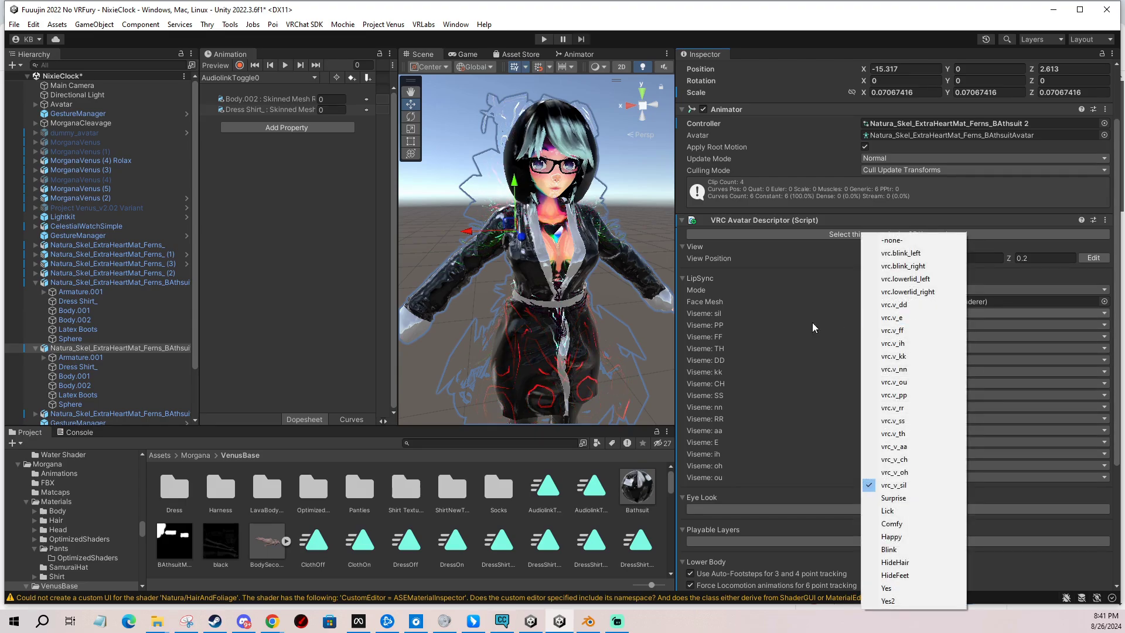
{"action": "left_click", "coordinate": [812, 324]}
Enable Eye Look in the avatar's VRC Avatar Descriptor.
{"action": "scroll", "coordinate": [897, 307], "scroll_direction": "down", "scroll_amount": 1}
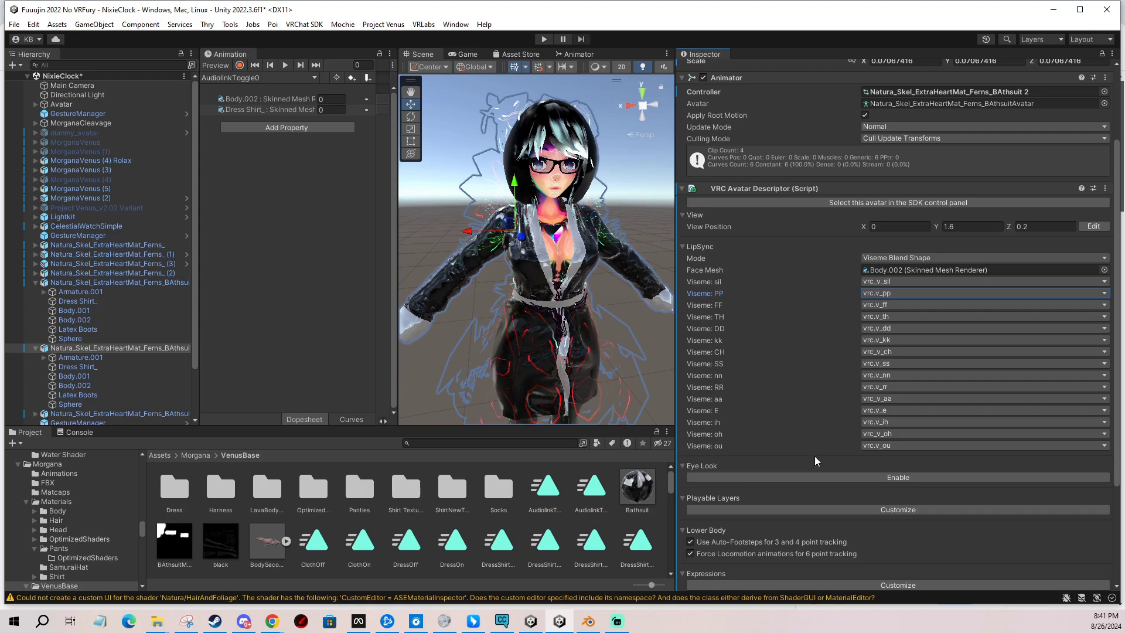
{"action": "left_click", "coordinate": [899, 477]}
{"action": "scroll", "coordinate": [804, 384], "scroll_direction": "down", "scroll_amount": 3}
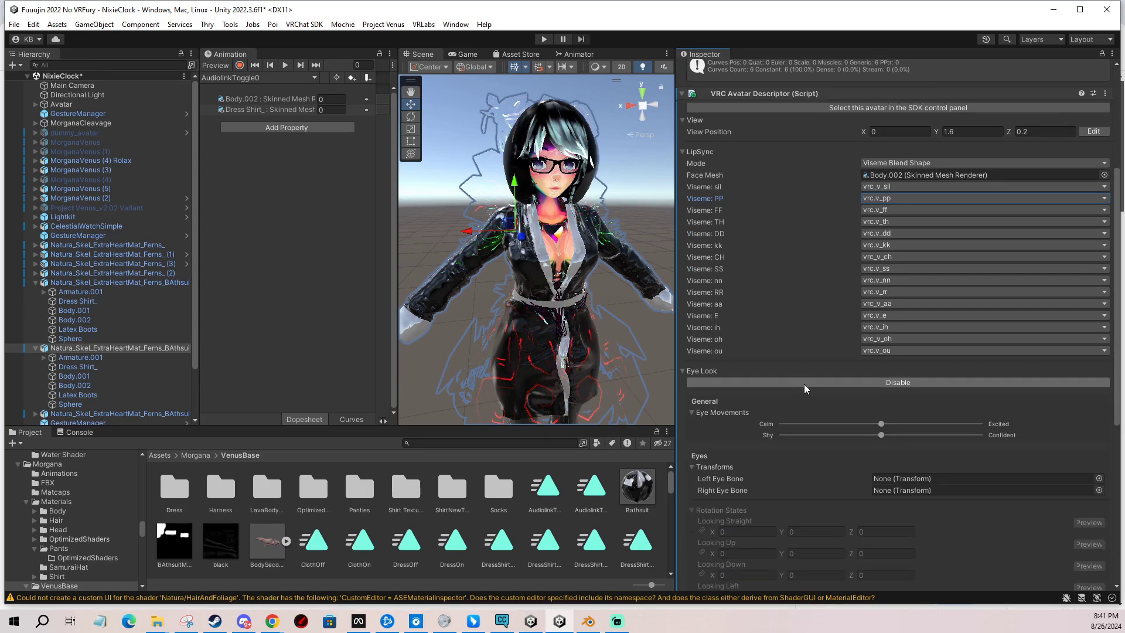
Set the Eyelid Type to Blendshapes and assign Body.002 as the Eyelids Mesh.
{"action": "scroll", "coordinate": [804, 386], "scroll_direction": "down", "scroll_amount": 7}
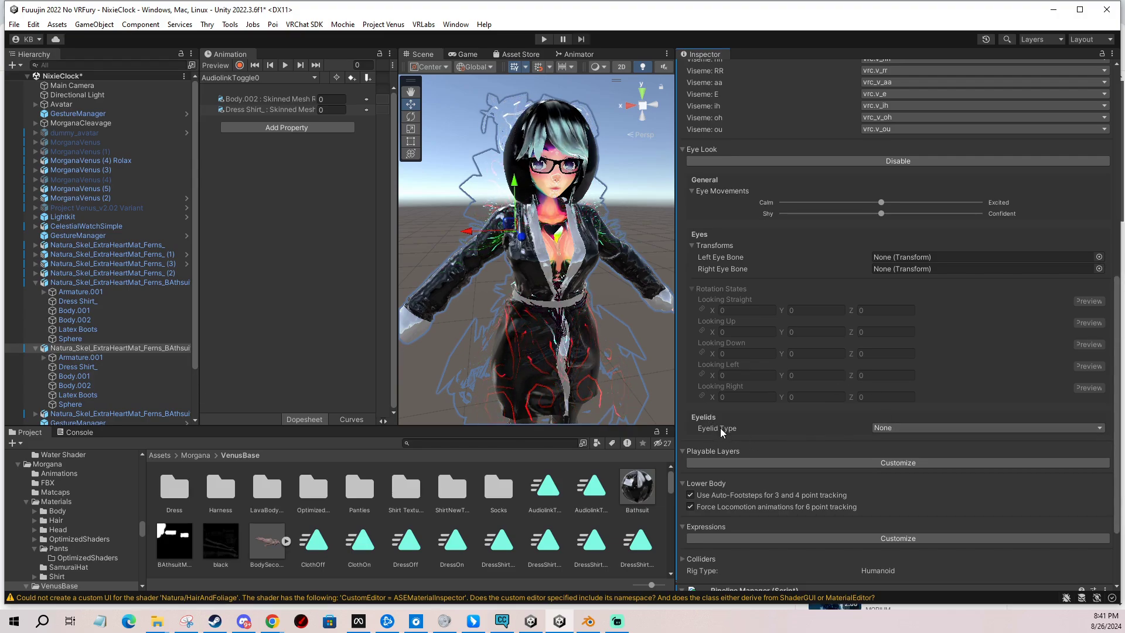
{"action": "left_click", "coordinate": [897, 428]}
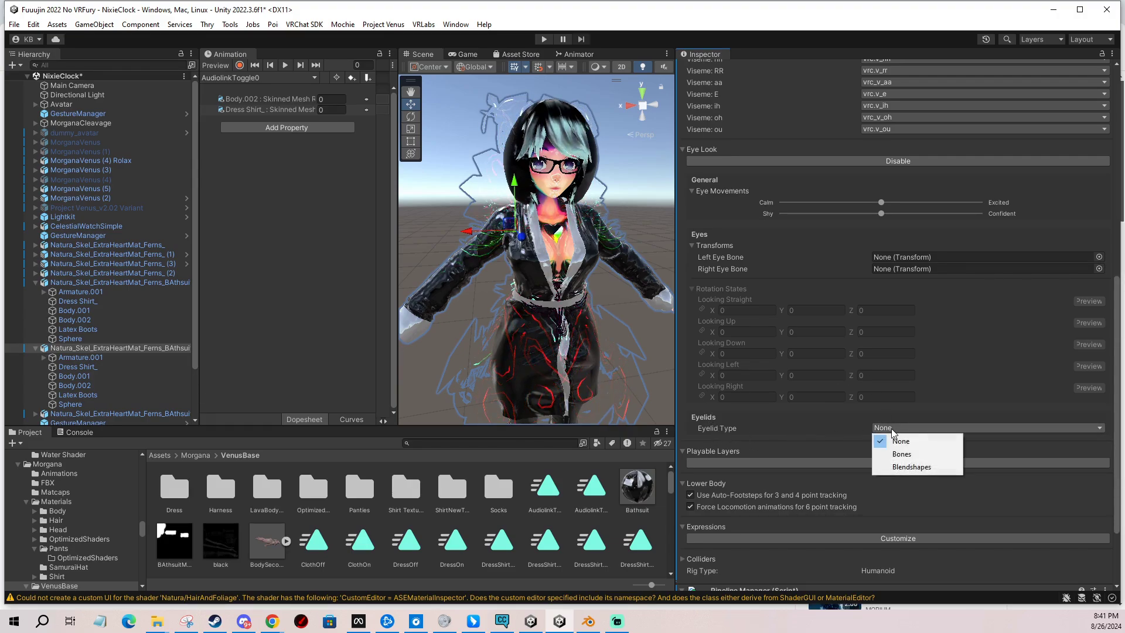
{"action": "left_click", "coordinate": [913, 469]}
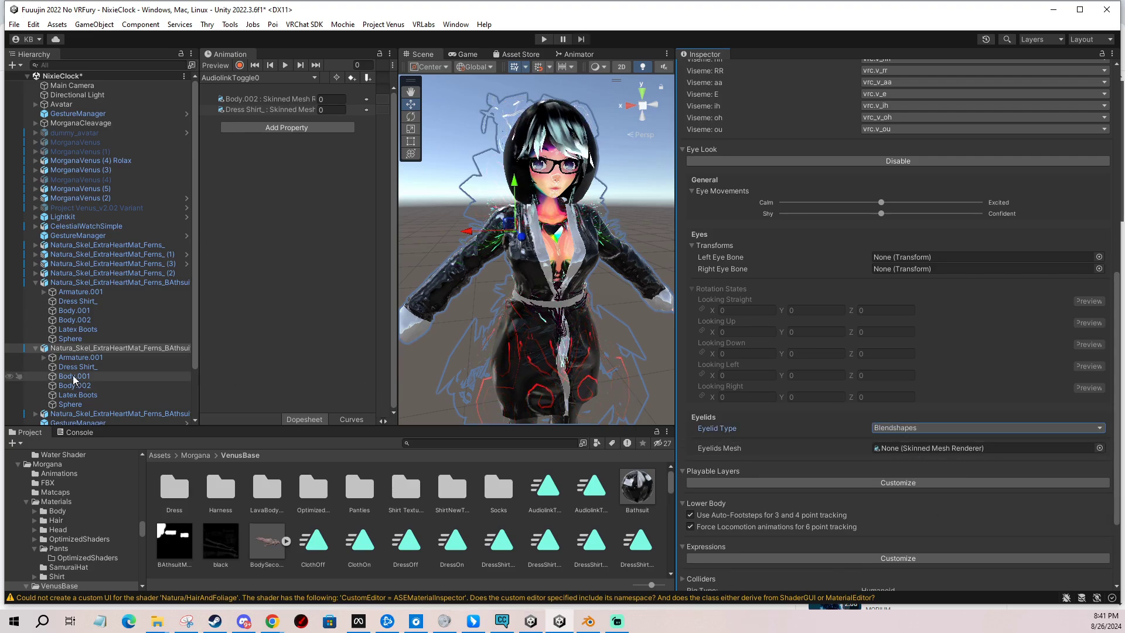
{"action": "left_click_drag", "start_coordinate": [84, 382], "coordinate": [893, 446]}
Set the eyelid blendshape states to Blink for Blink and -none- for both Looking Up and Looking Down.
{"action": "scroll", "coordinate": [807, 417], "scroll_direction": "down", "scroll_amount": 1}
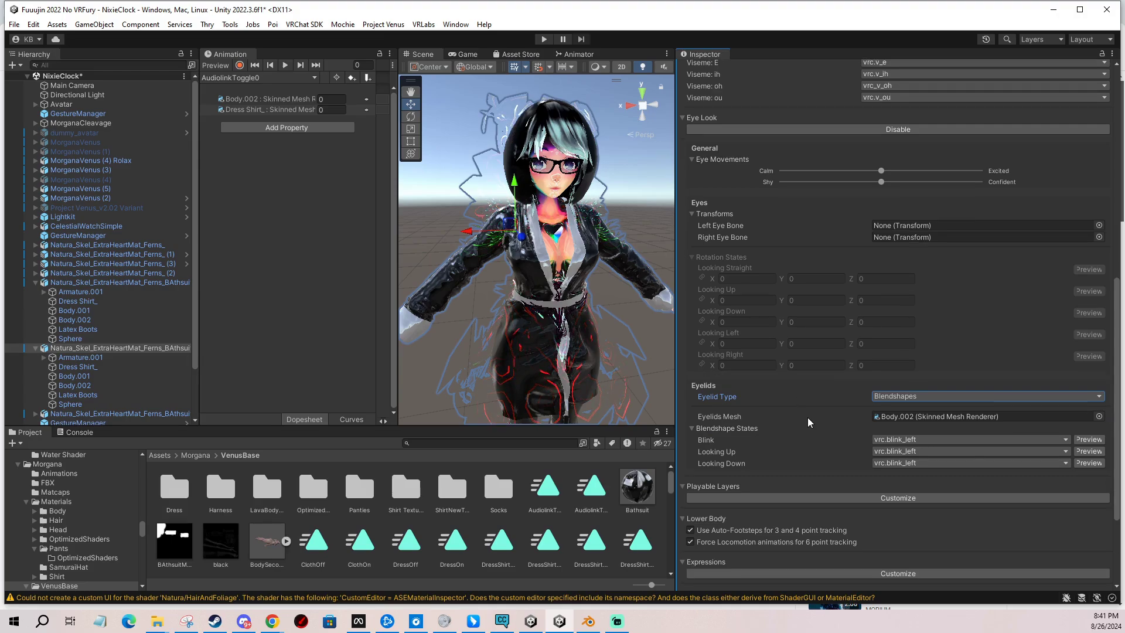
{"action": "left_click", "coordinate": [904, 439]}
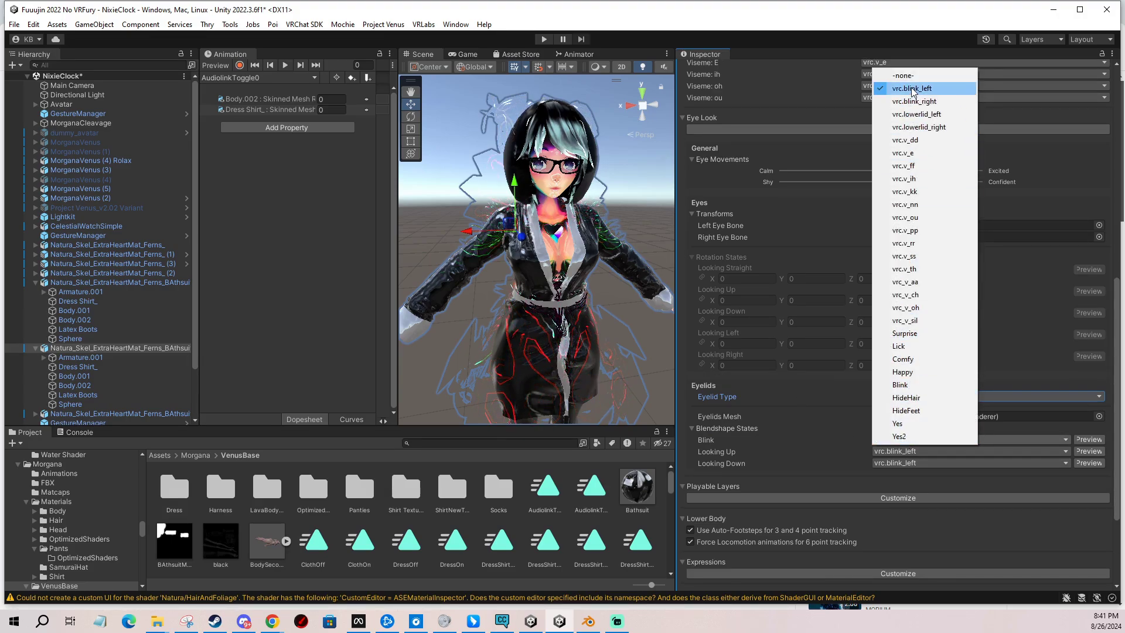
{"action": "left_click", "coordinate": [908, 385]}
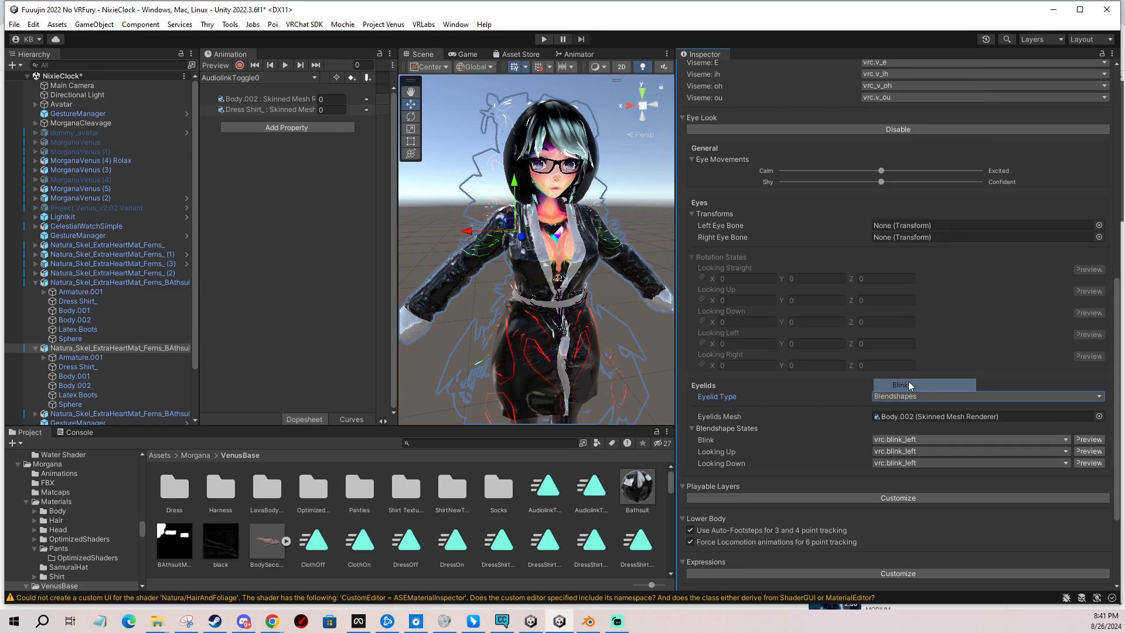
{"action": "left_click", "coordinate": [901, 461]}
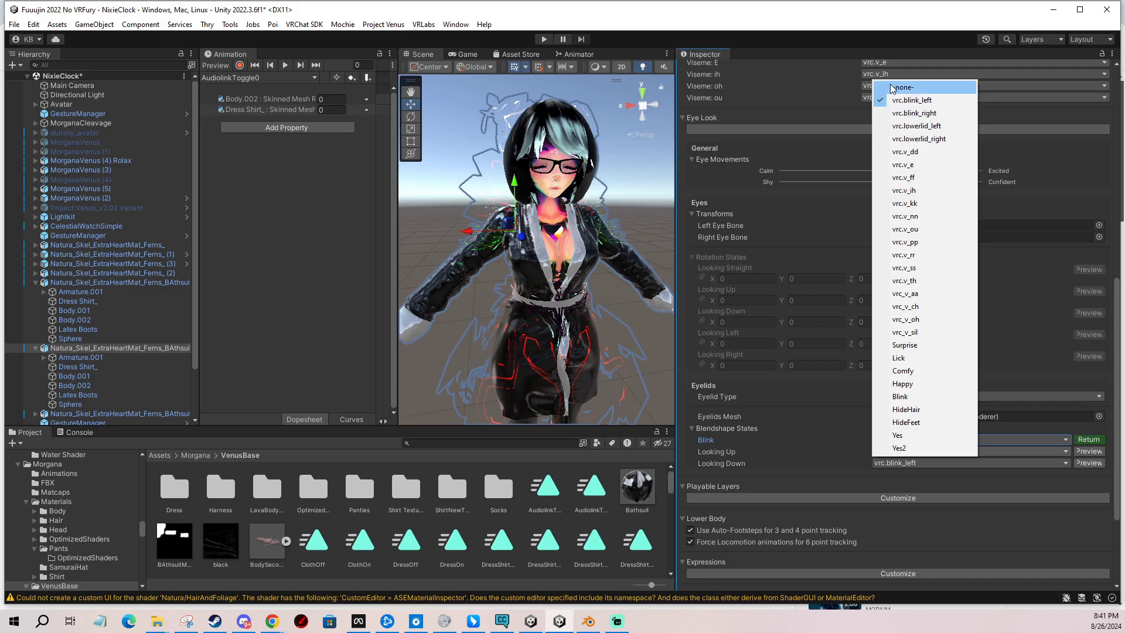
{"action": "left_click", "coordinate": [902, 448]}
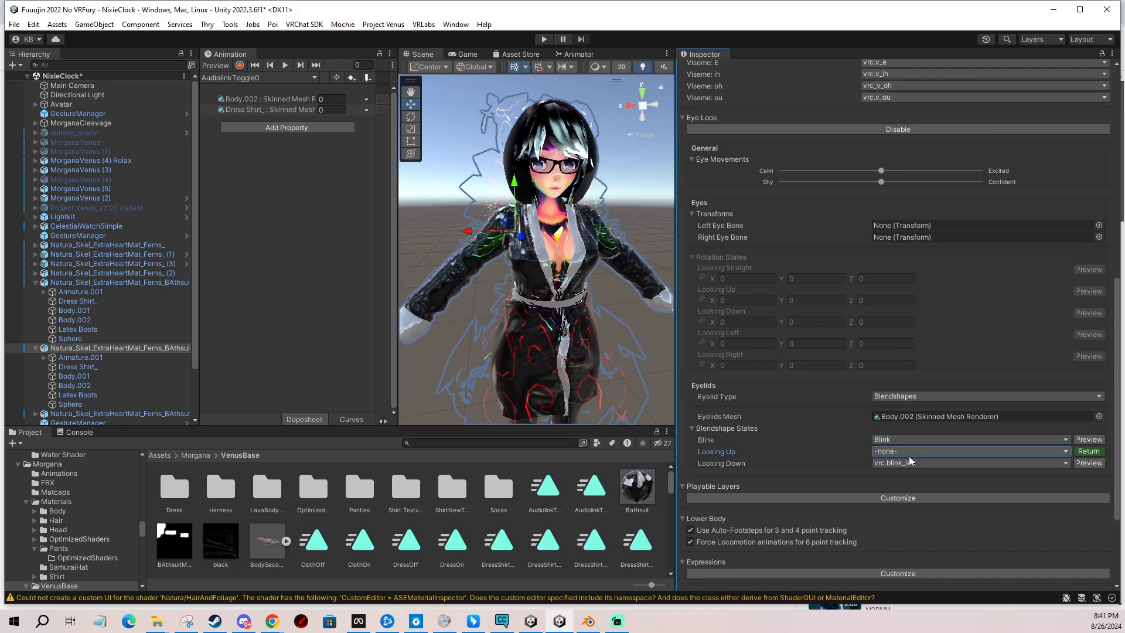
{"action": "left_click", "coordinate": [956, 466]}
{"action": "left_click", "coordinate": [905, 95]}
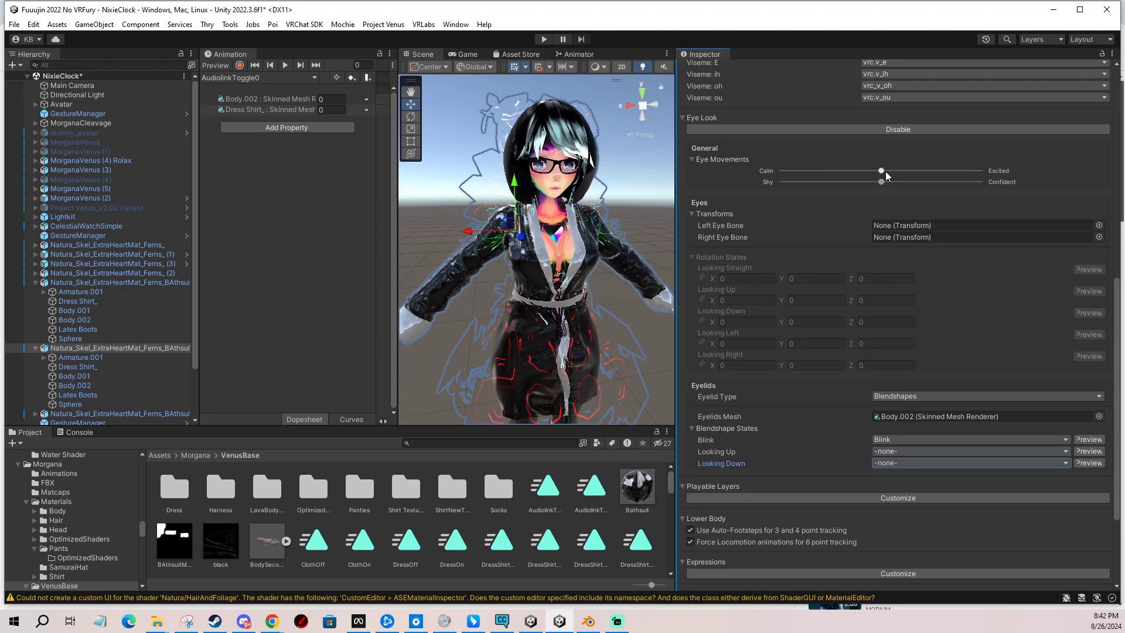
{"action": "mouse_move", "coordinate": [885, 171]}
{"action": "left_mouse_down"}
{"action": "mouse_move", "coordinate": [912, 170]}
{"action": "mouse_move", "coordinate": [828, 170]}
{"action": "mouse_move", "coordinate": [972, 179]}
{"action": "mouse_move", "coordinate": [882, 179]}
{"action": "left_mouse_up"}
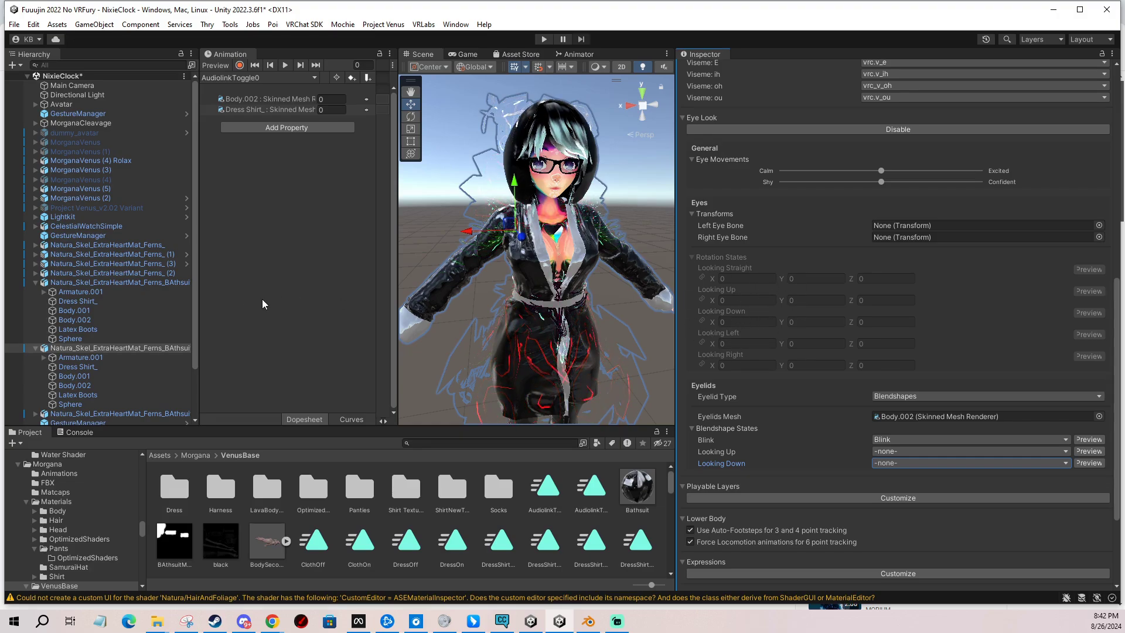
Assign the LeftEye and RightEye bones under Armature.001's Head as the avatar's Left and Right Eye Bones.
{"action": "left_click", "coordinate": [44, 357]}
{"action": "scroll", "coordinate": [71, 346], "scroll_direction": "down", "scroll_amount": 3}
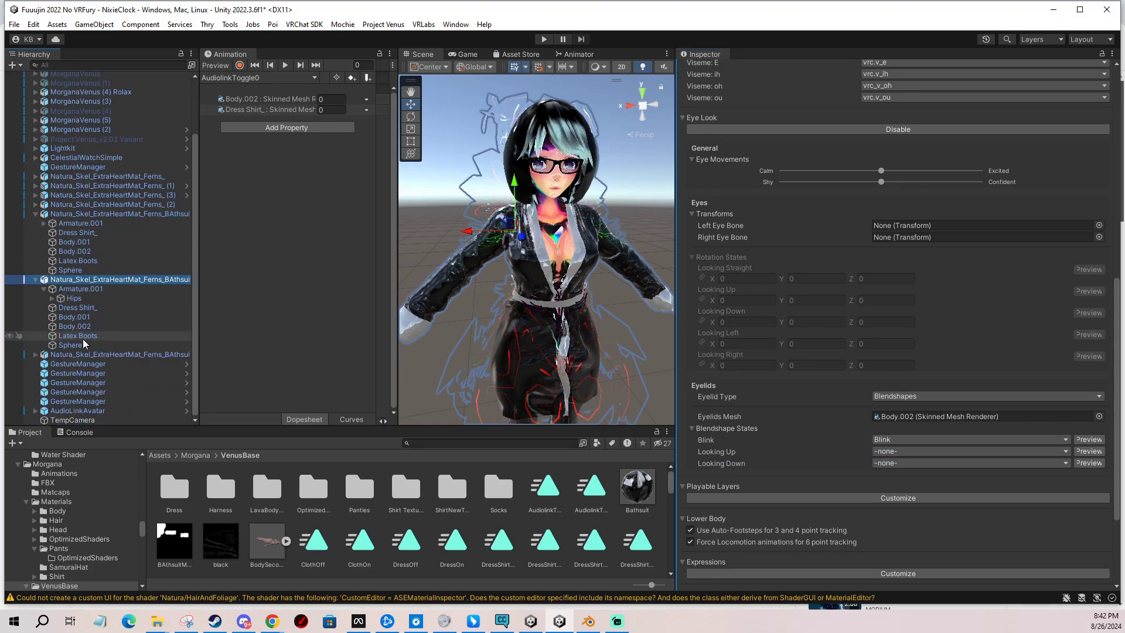
{"action": "left_click", "coordinate": [52, 298]}
{"action": "scroll", "coordinate": [55, 304], "scroll_direction": "down", "scroll_amount": 2}
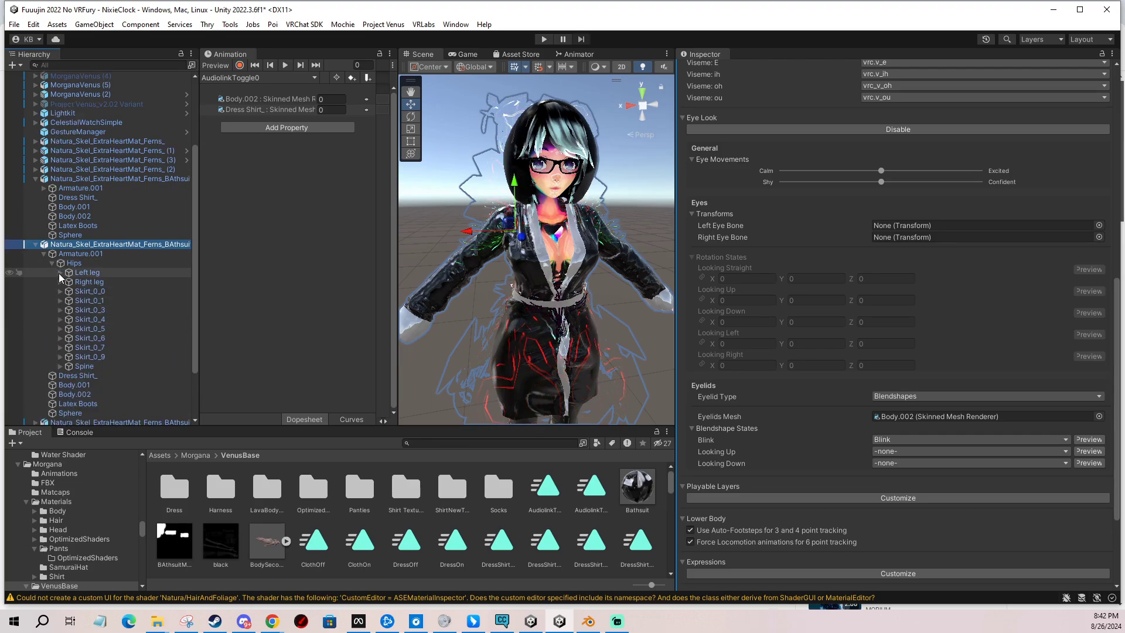
{"action": "left_click", "coordinate": [60, 365]}
{"action": "scroll", "coordinate": [64, 351], "scroll_direction": "down", "scroll_amount": 3}
{"action": "left_click", "coordinate": [68, 298]}
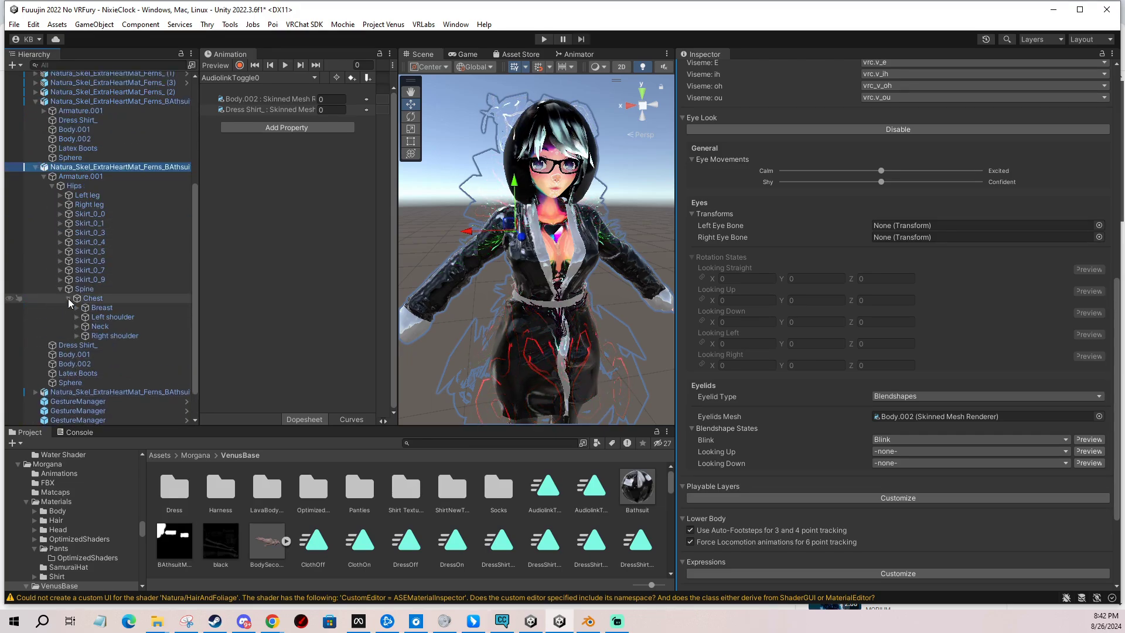
{"action": "left_click", "coordinate": [77, 326]}
{"action": "left_click", "coordinate": [85, 336]}
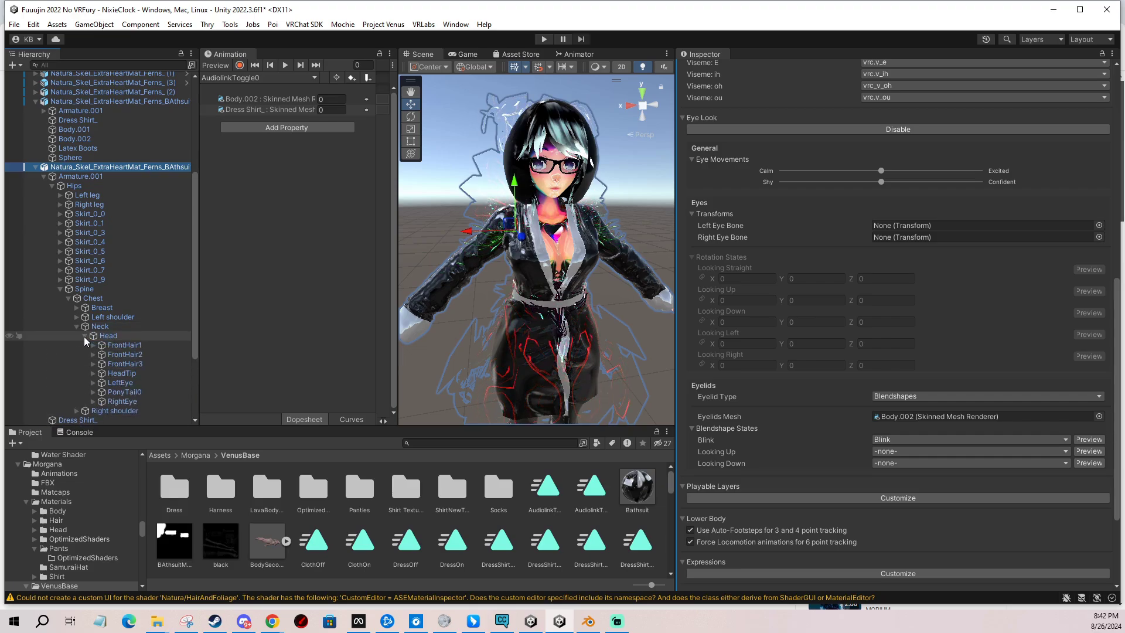
{"action": "scroll", "coordinate": [70, 336], "scroll_direction": "down", "scroll_amount": 2}
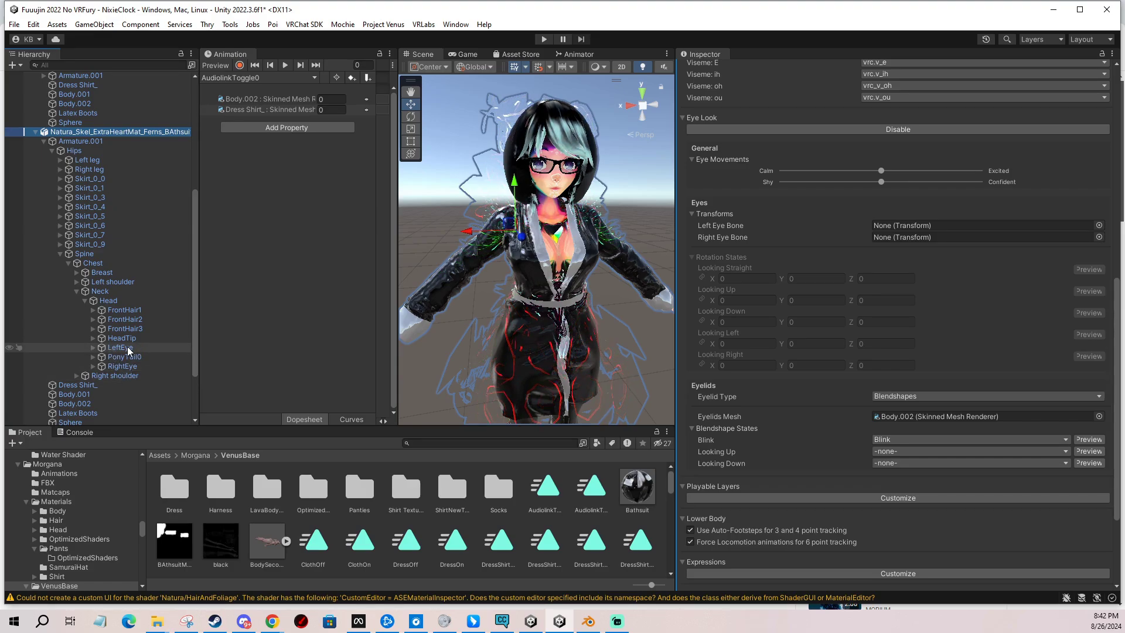
{"action": "left_click_drag", "start_coordinate": [128, 347], "coordinate": [912, 240]}
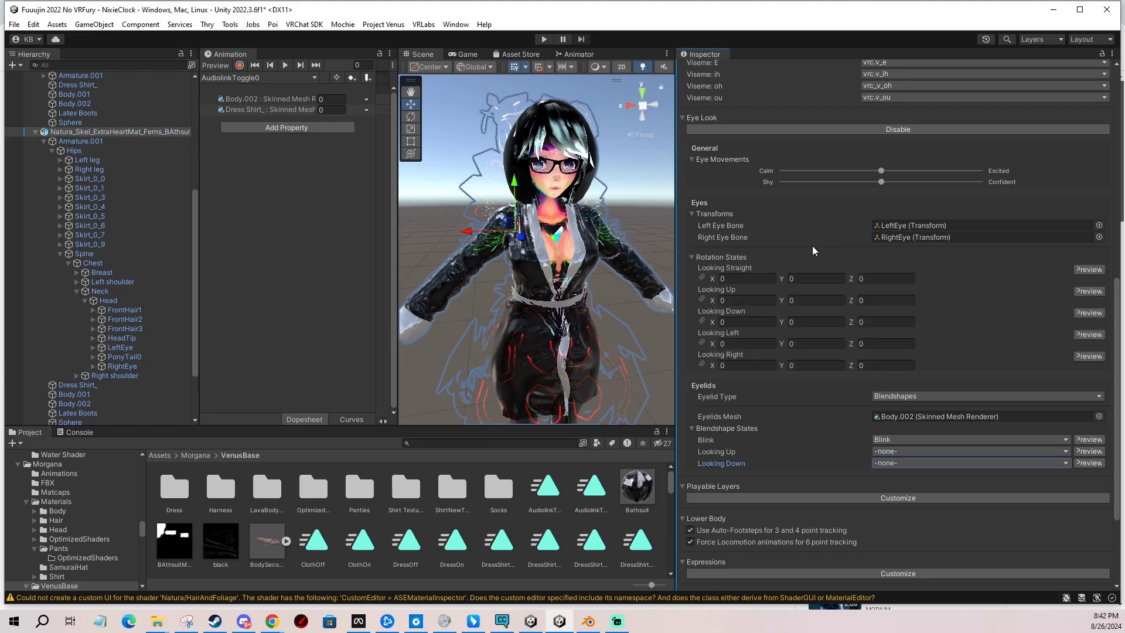
Preview the Looking Up rotation state and set its X rotation to -20.
{"action": "right_click_drag", "start_coordinate": [571, 186], "coordinate": [580, 153]}
{"action": "scroll", "coordinate": [566, 190], "scroll_direction": "up", "scroll_amount": 6}
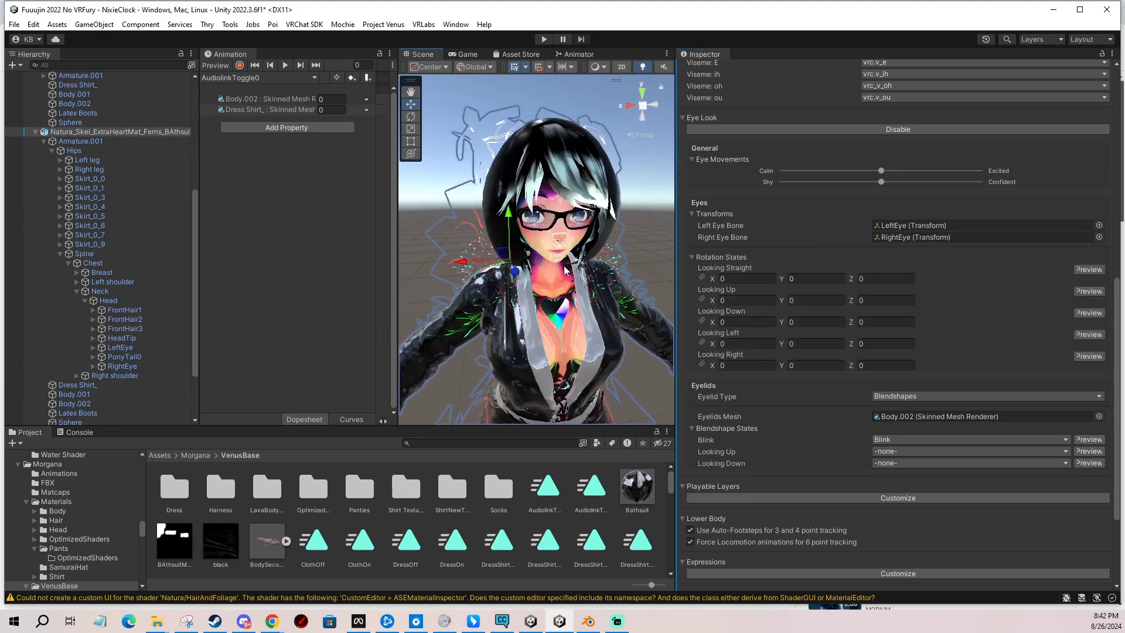
{"action": "middle_click_drag", "start_coordinate": [557, 194], "coordinate": [583, 251]}
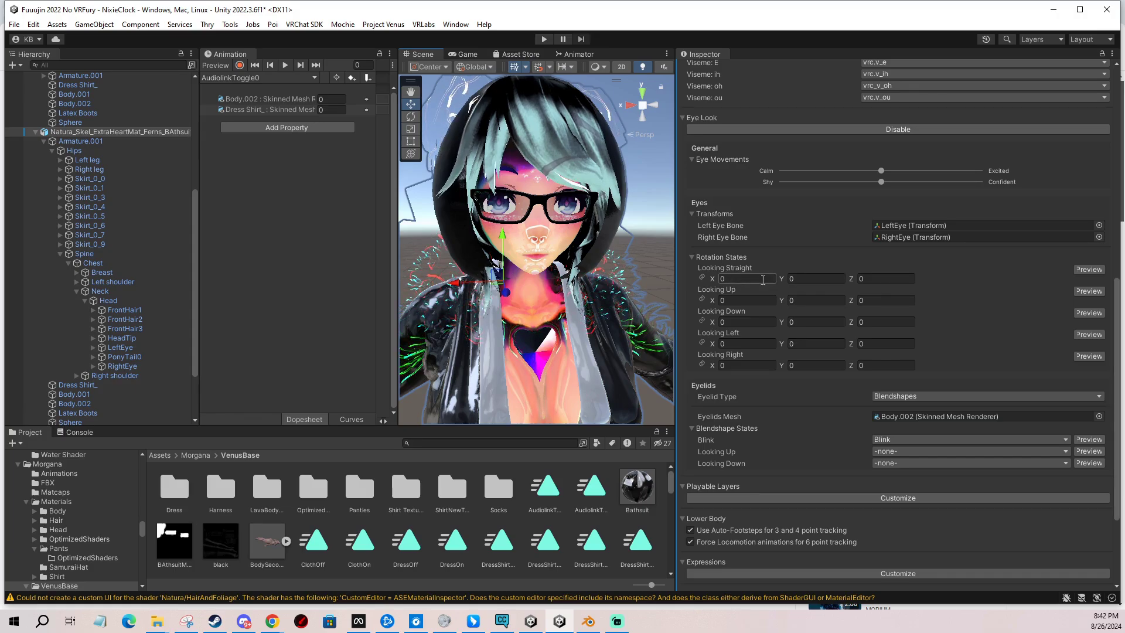
{"action": "left_click", "coordinate": [744, 300]}
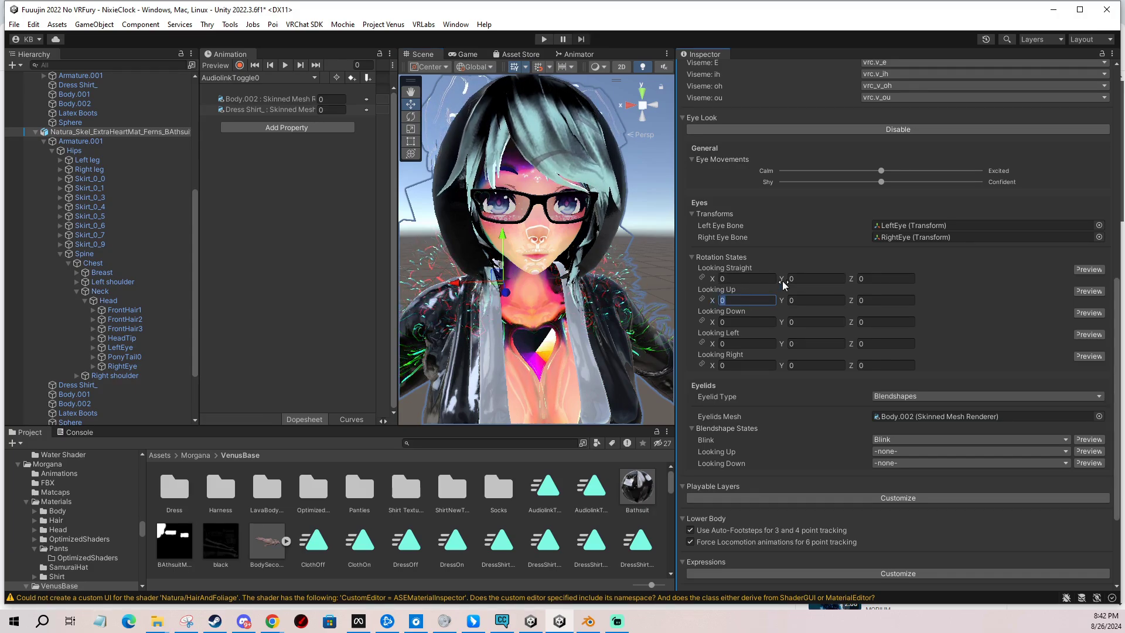
{"action": "type", "text": "20"}
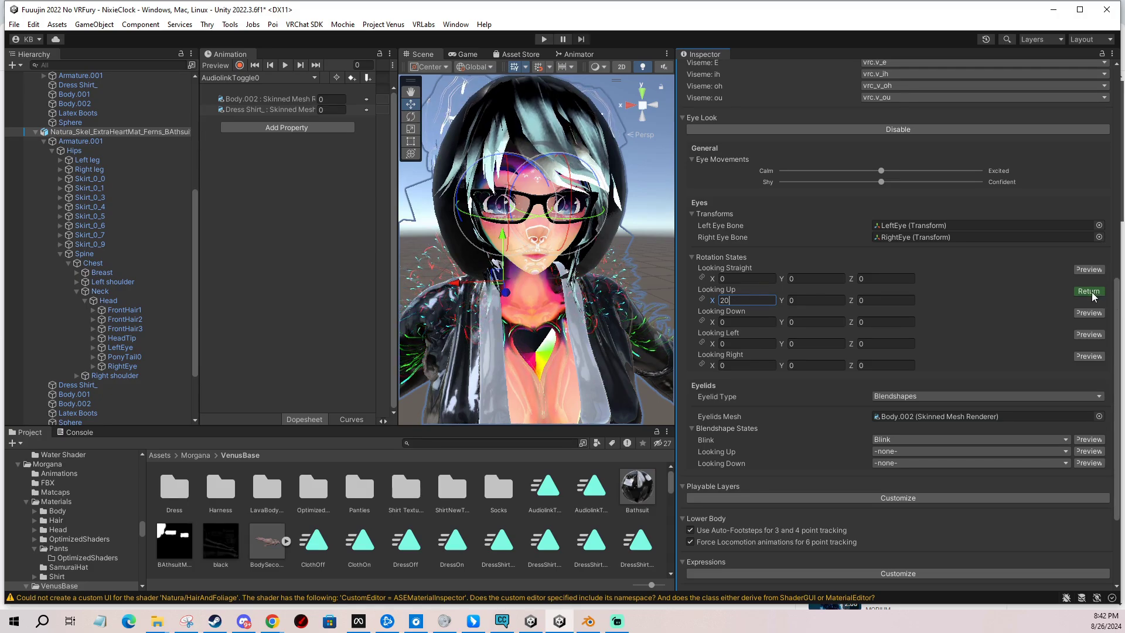
{"action": "key", "text": "Home"}
{"action": "type", "text": "-"}
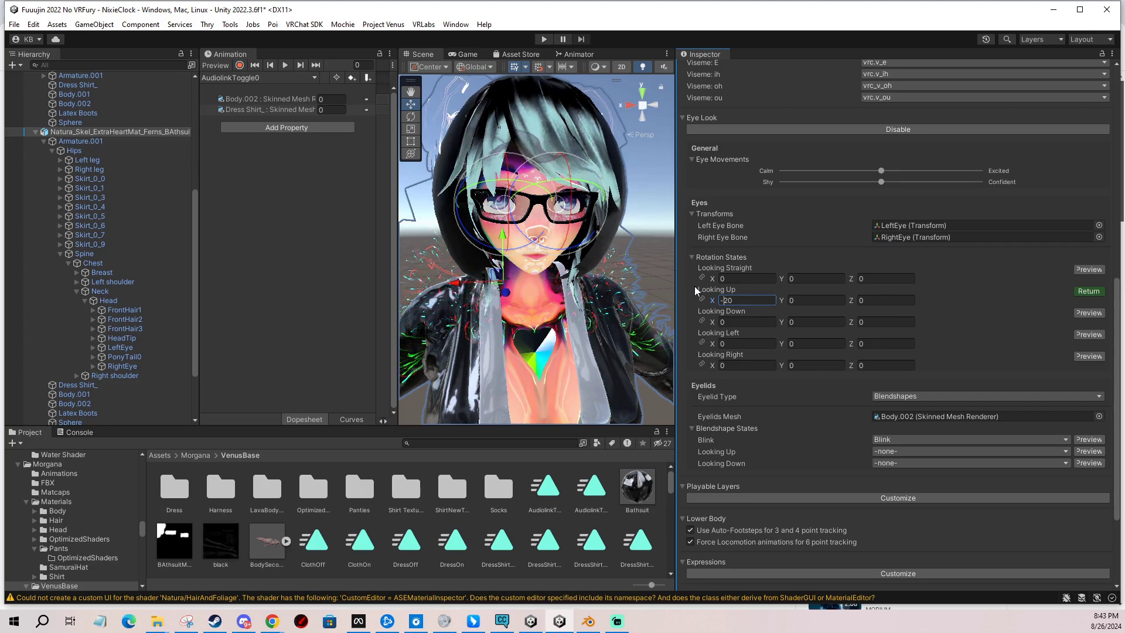
Try Looking Up X rotations of -10 and -50 in the preview and return the value to -20.
{"action": "left_click", "coordinate": [739, 298]}
{"action": "key", "text": "BackSpace"}
{"action": "key", "text": "BackSpace"}
{"action": "type", "text": "10"}
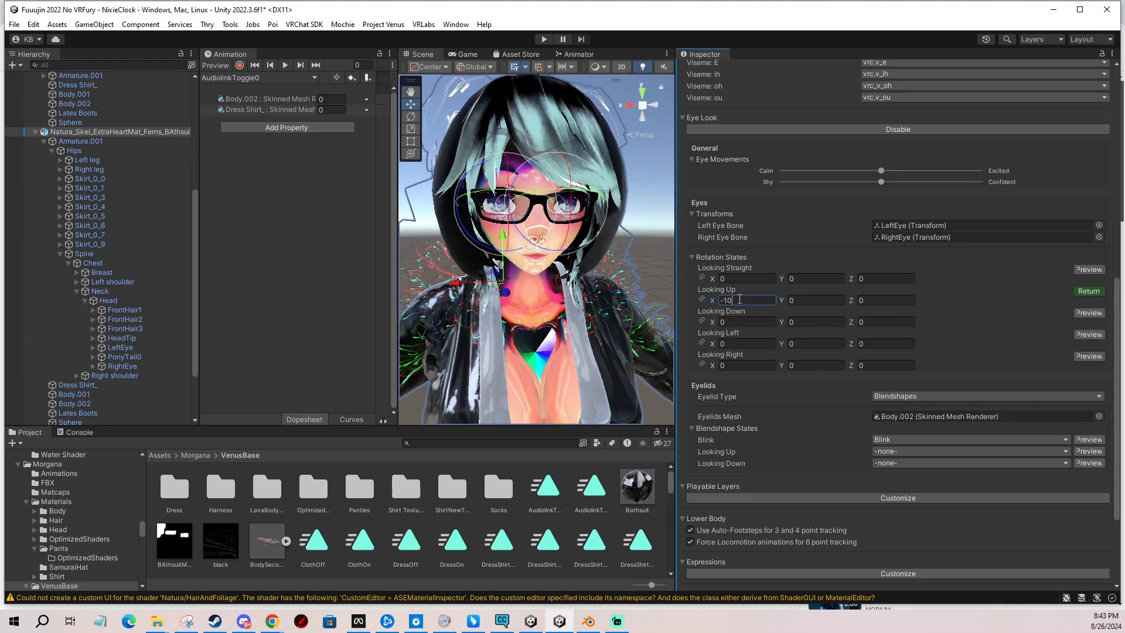
{"action": "key", "text": "BackSpace"}
{"action": "key", "text": "BackSpace"}
{"action": "type", "text": "50"}
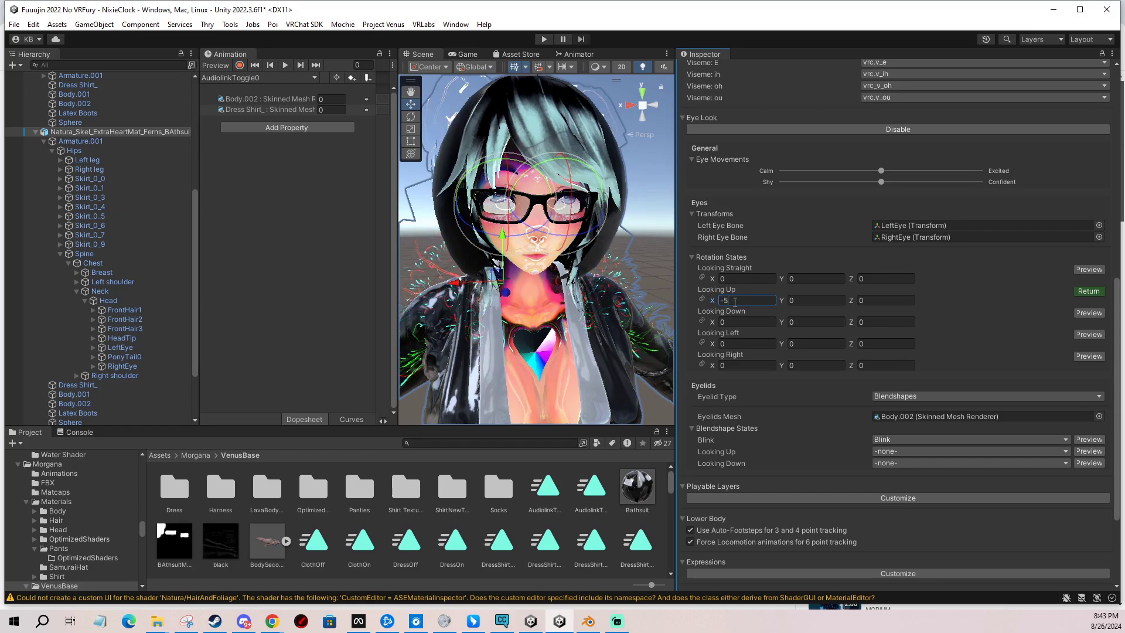
{"action": "key", "text": "BackSpace"}
{"action": "key", "text": "BackSpace"}
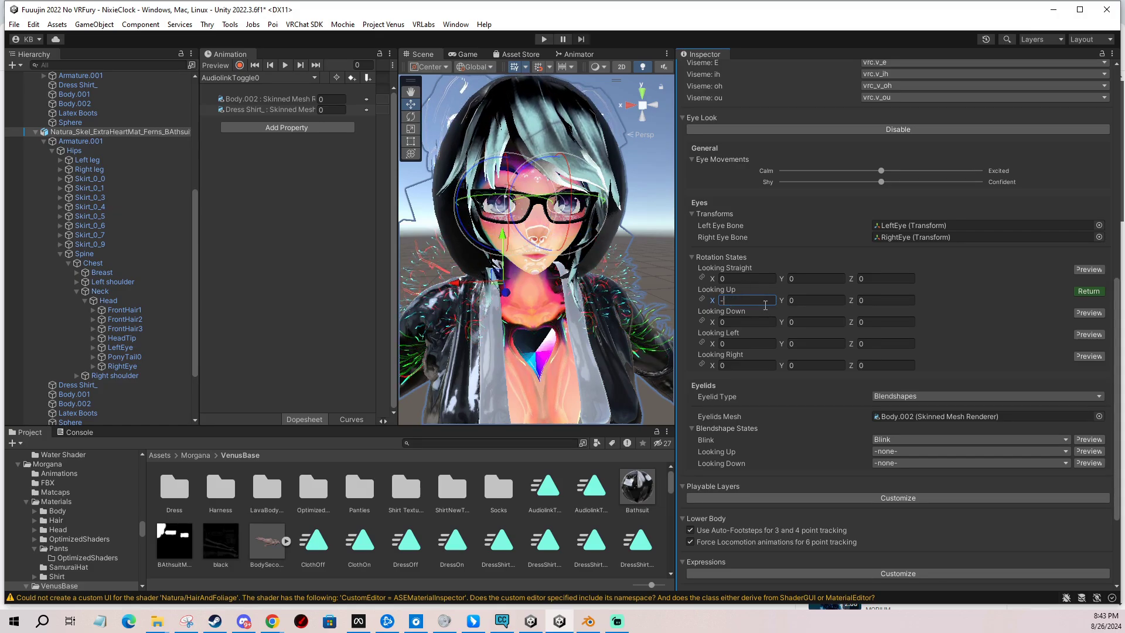
{"action": "type", "text": "20"}
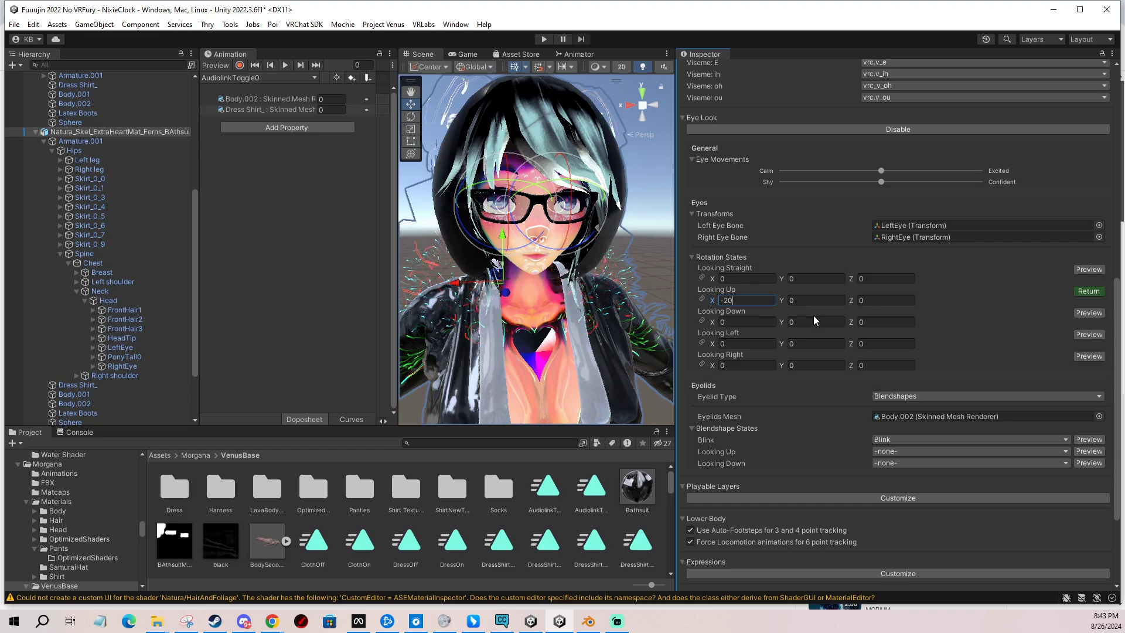
Set the Looking Down X rotation to 20 and the Looking Left Y rotation to -20, previewing each state.
{"action": "left_click", "coordinate": [741, 321]}
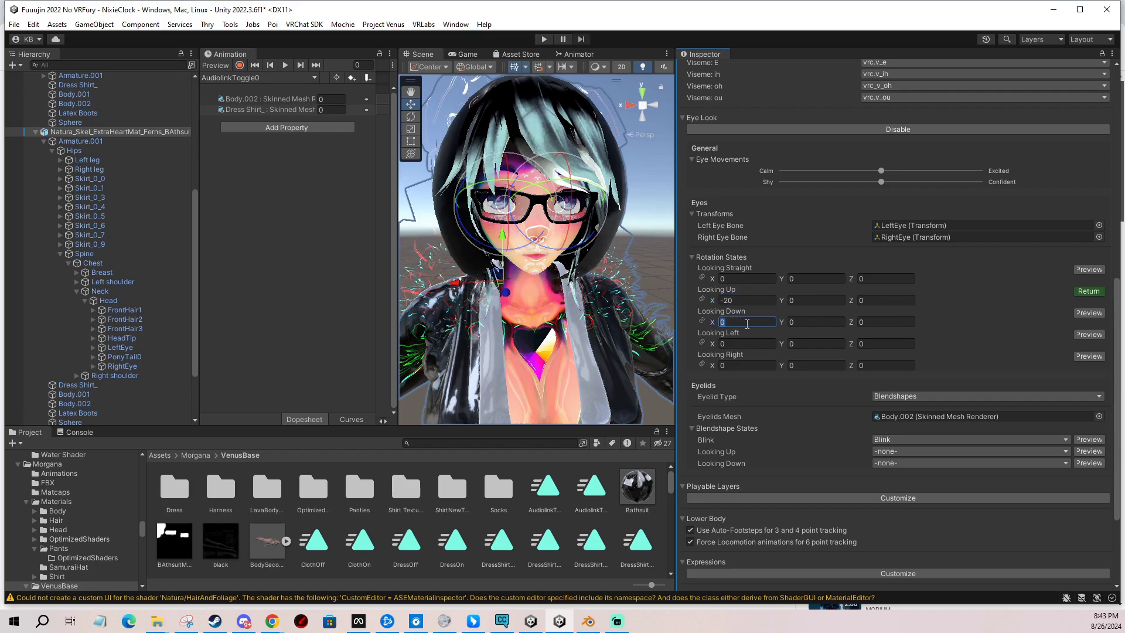
{"action": "type", "text": "20"}
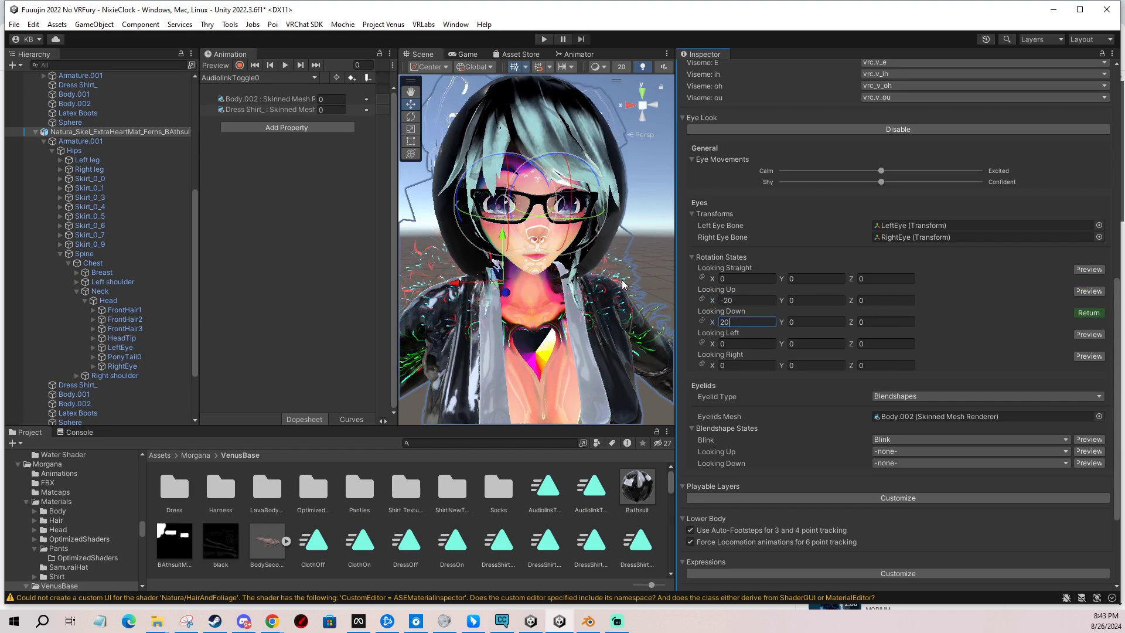
{"action": "left_click", "coordinate": [814, 343]}
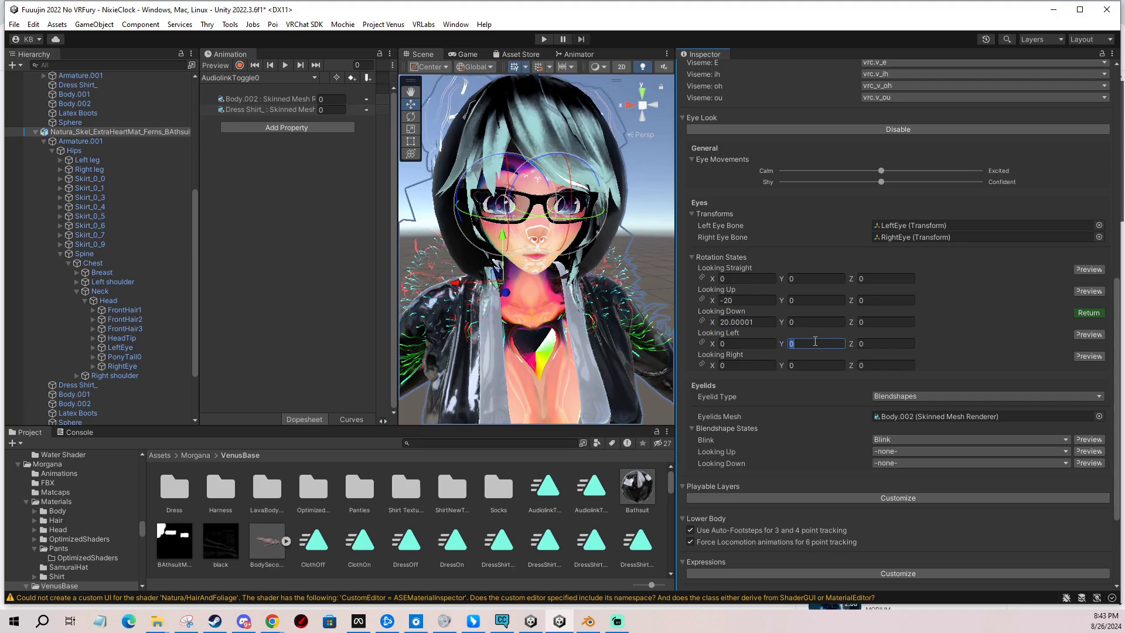
{"action": "type", "text": "20"}
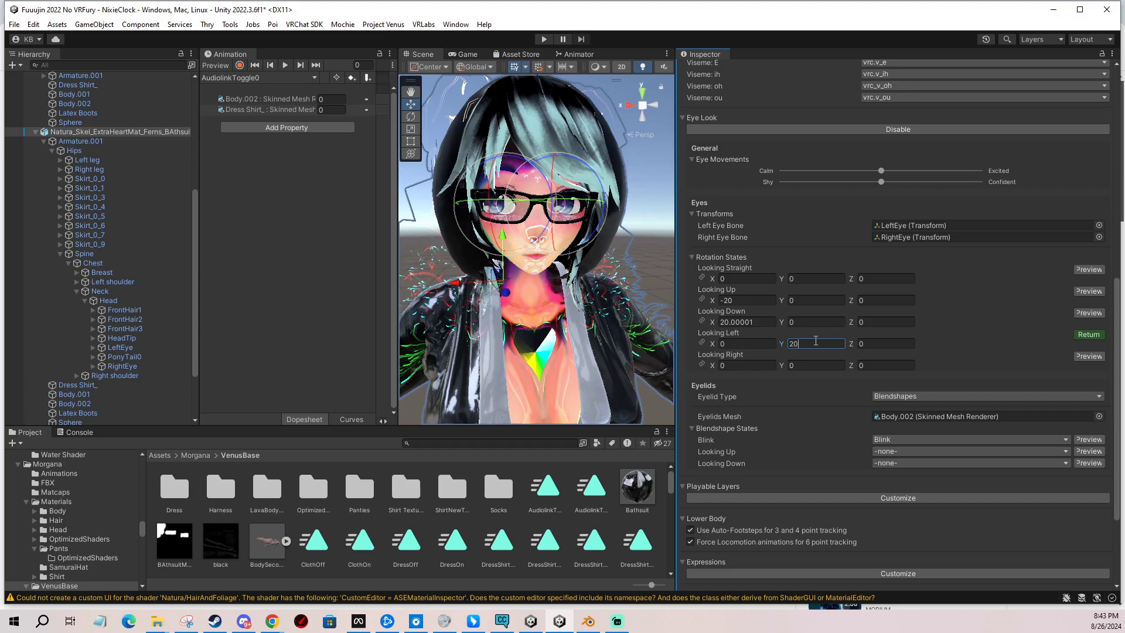
{"action": "key", "text": "Home"}
{"action": "type", "text": "-"}
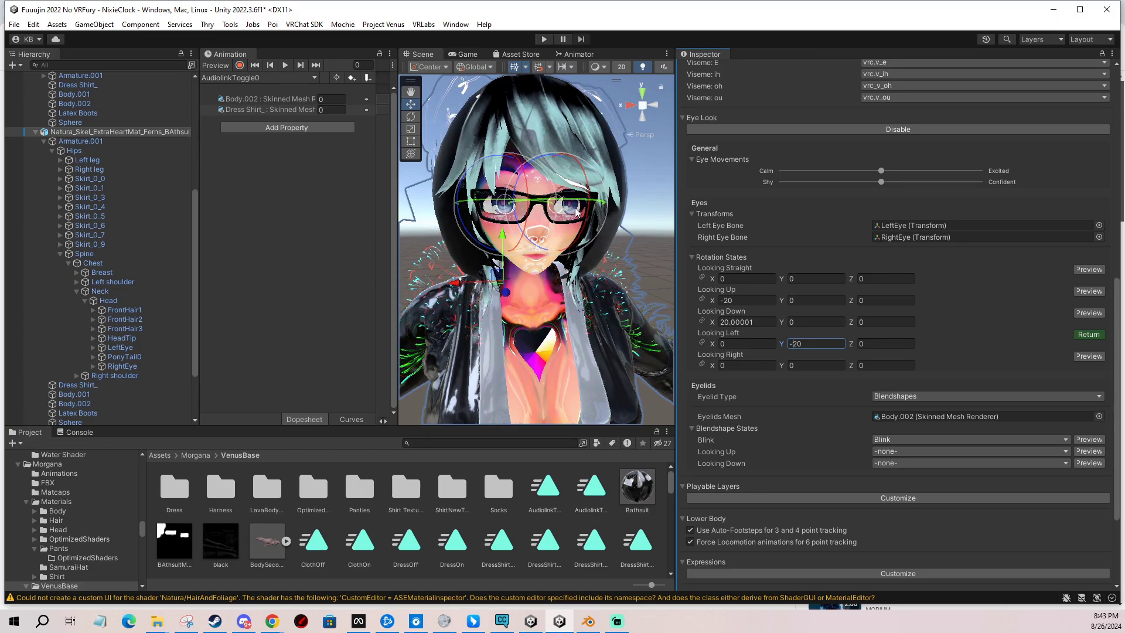
Set the Looking Right Y rotation to 20 and end its preview.
{"action": "left_click", "coordinate": [827, 364]}
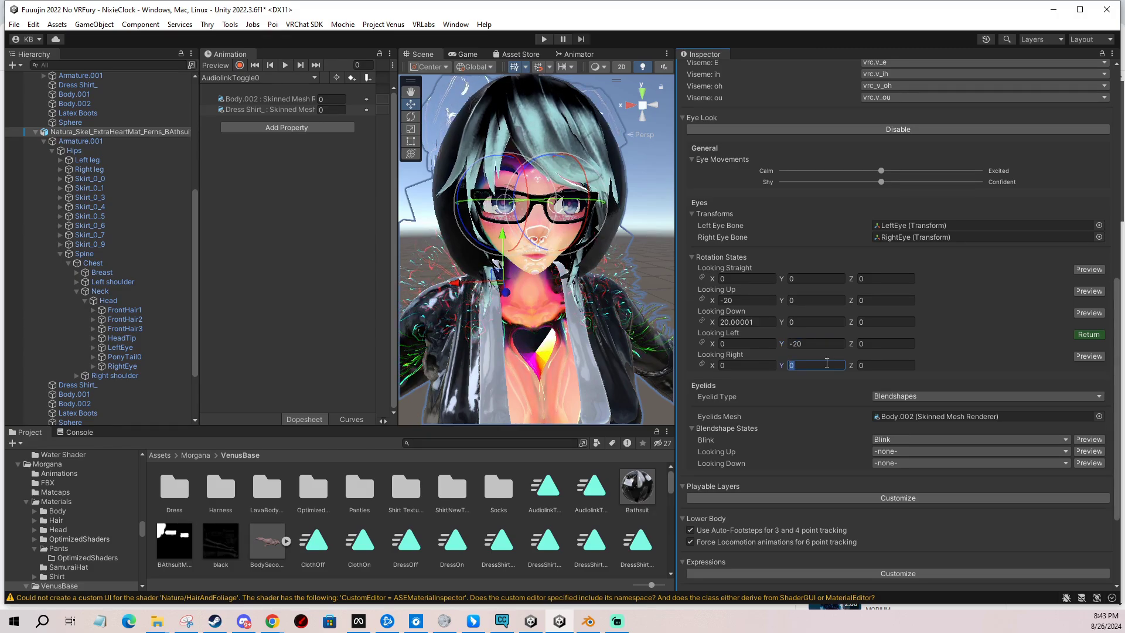
{"action": "type", "text": "20"}
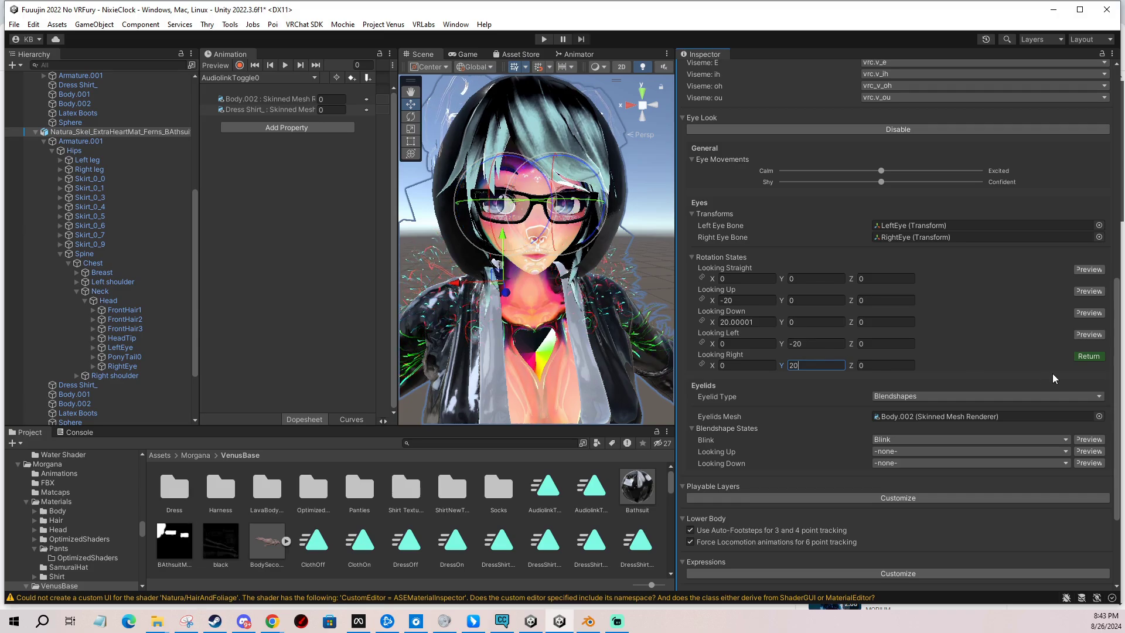
{"action": "left_click", "coordinate": [1085, 357]}
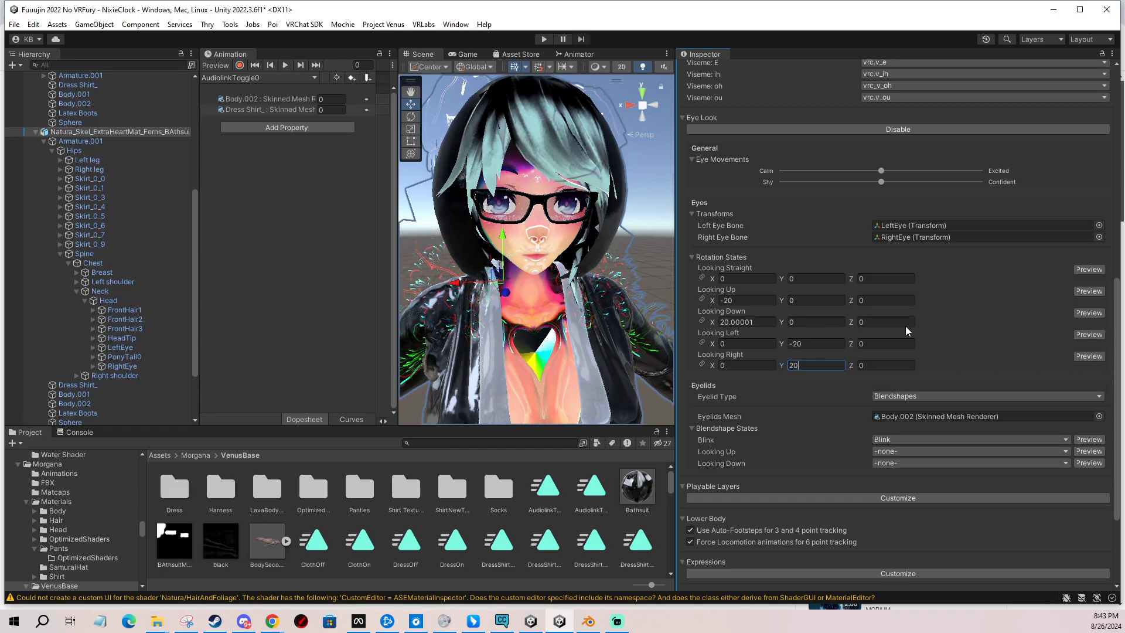
Widen the Hierarchy and Scene views to inspect the avatar's View Position marker.
{"action": "scroll", "coordinate": [867, 319], "scroll_direction": "down", "scroll_amount": 3}
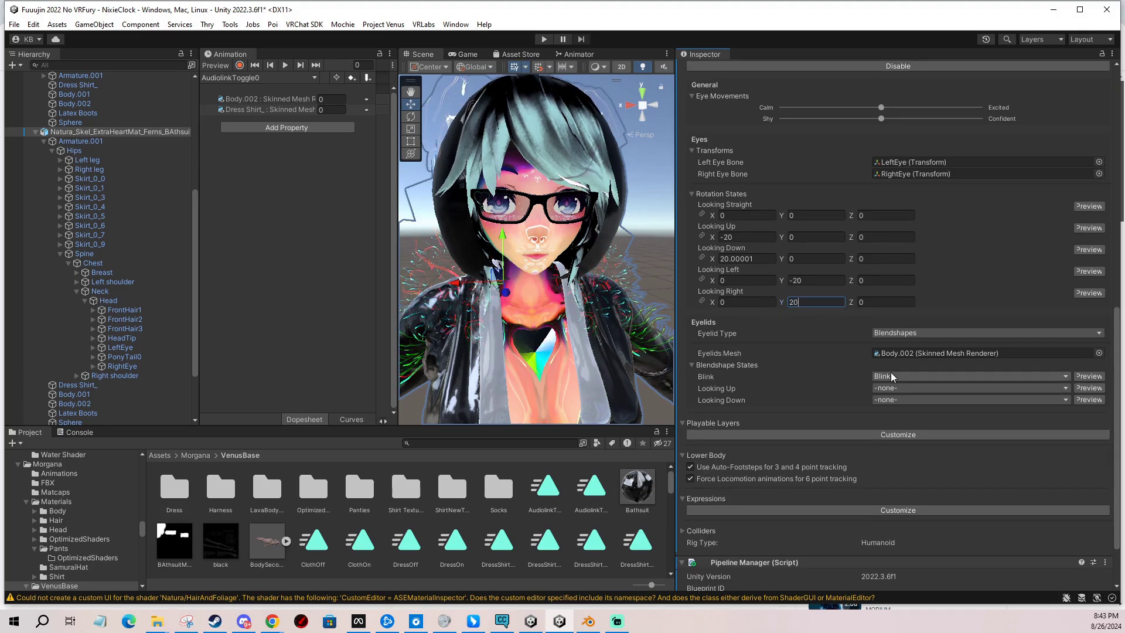
{"action": "scroll", "coordinate": [894, 331], "scroll_direction": "up", "scroll_amount": 4}
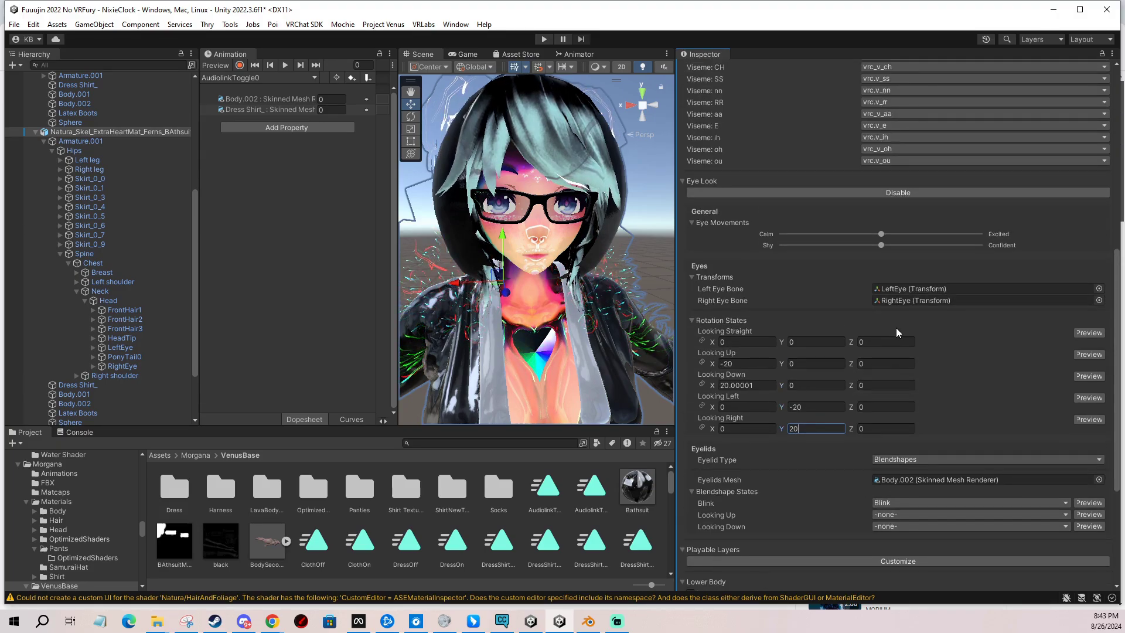
{"action": "scroll", "coordinate": [896, 332], "scroll_direction": "up", "scroll_amount": 6}
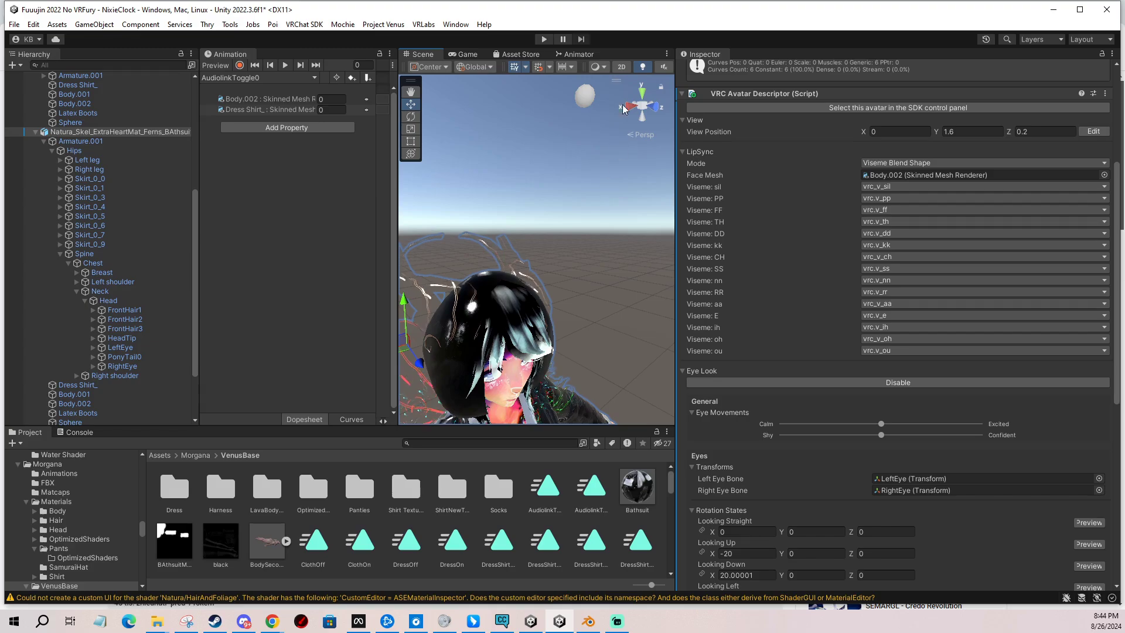
{"action": "left_click_drag", "start_coordinate": [399, 185], "coordinate": [362, 185]}
{"action": "left_click_drag", "start_coordinate": [677, 138], "coordinate": [816, 138]}
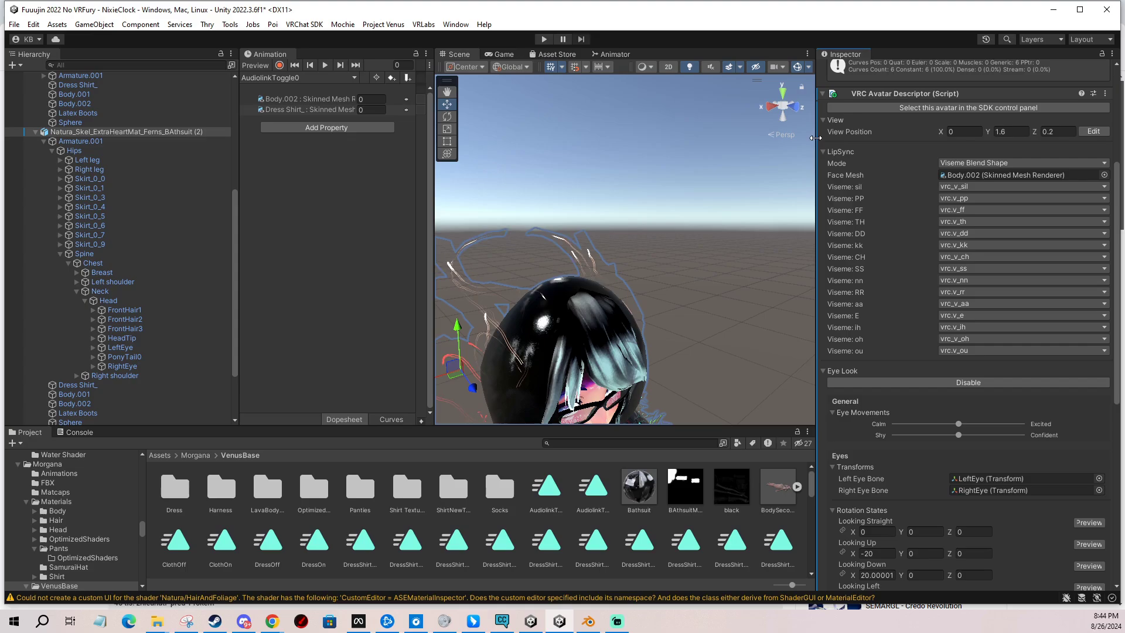
{"action": "left_click", "coordinate": [796, 69]}
{"action": "middle_click_drag", "start_coordinate": [669, 149], "coordinate": [677, 193]}
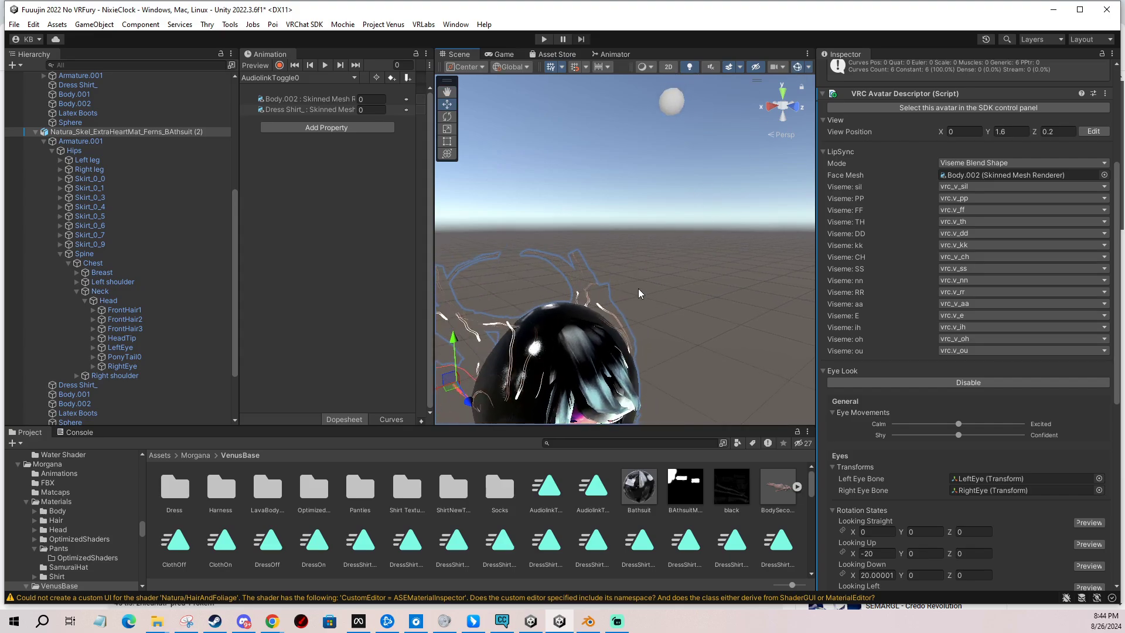
{"action": "scroll", "coordinate": [998, 287], "scroll_direction": "up", "scroll_amount": 1}
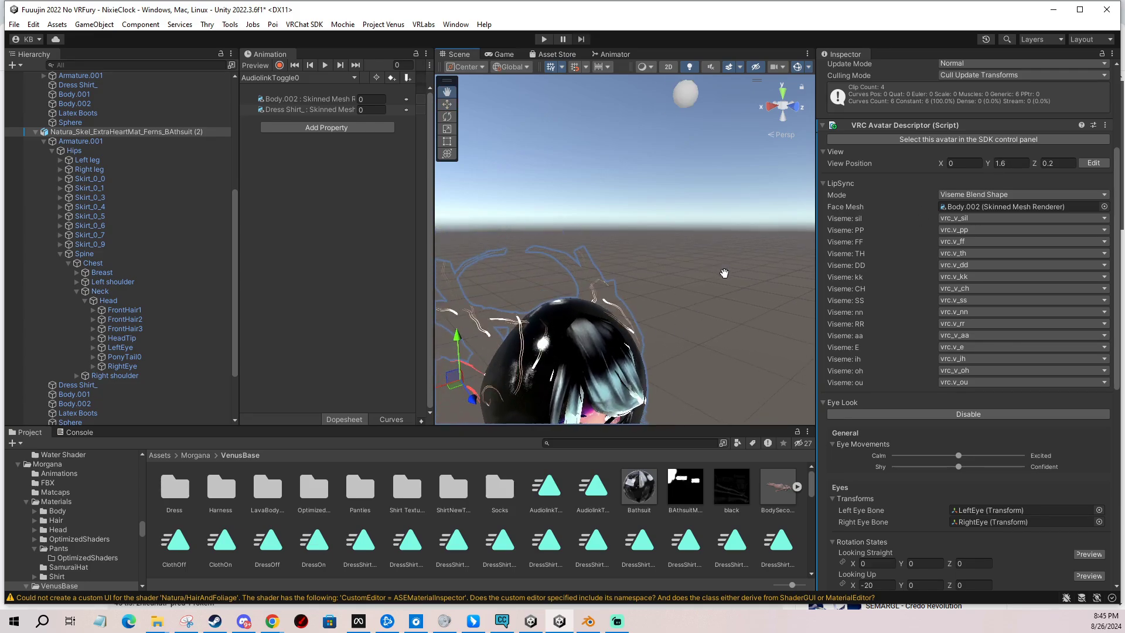
Try a View Position Y of 1.1, set it to 1.25 and check the marker against the avatar's eyes.
{"action": "left_click", "coordinate": [1021, 163]}
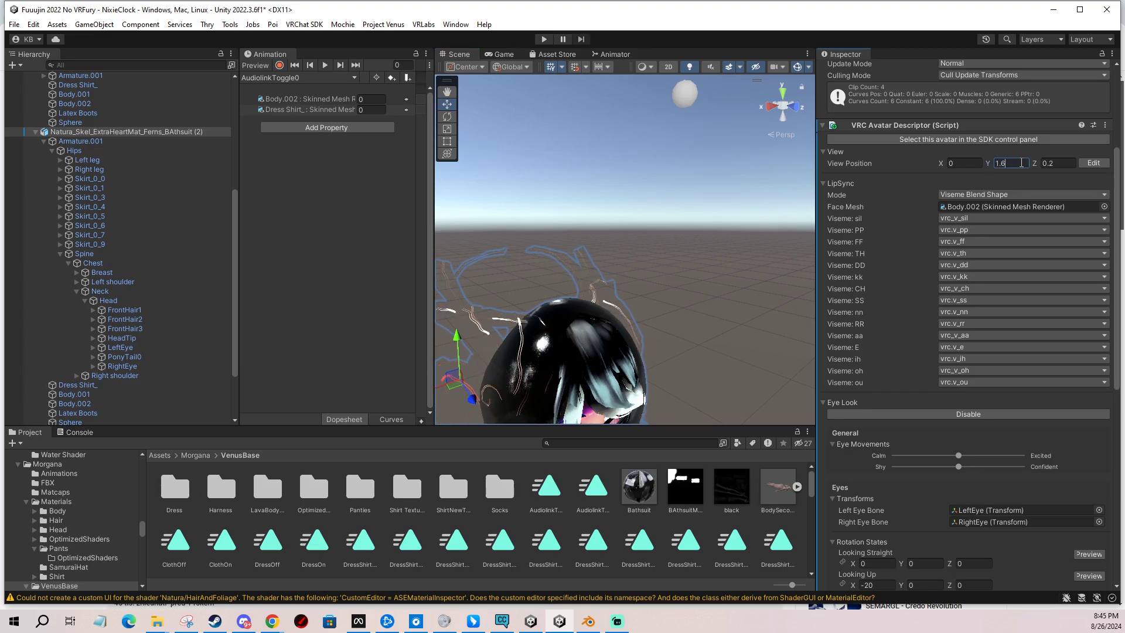
{"action": "type", "text": "1.1"}
{"action": "key", "text": "Return"}
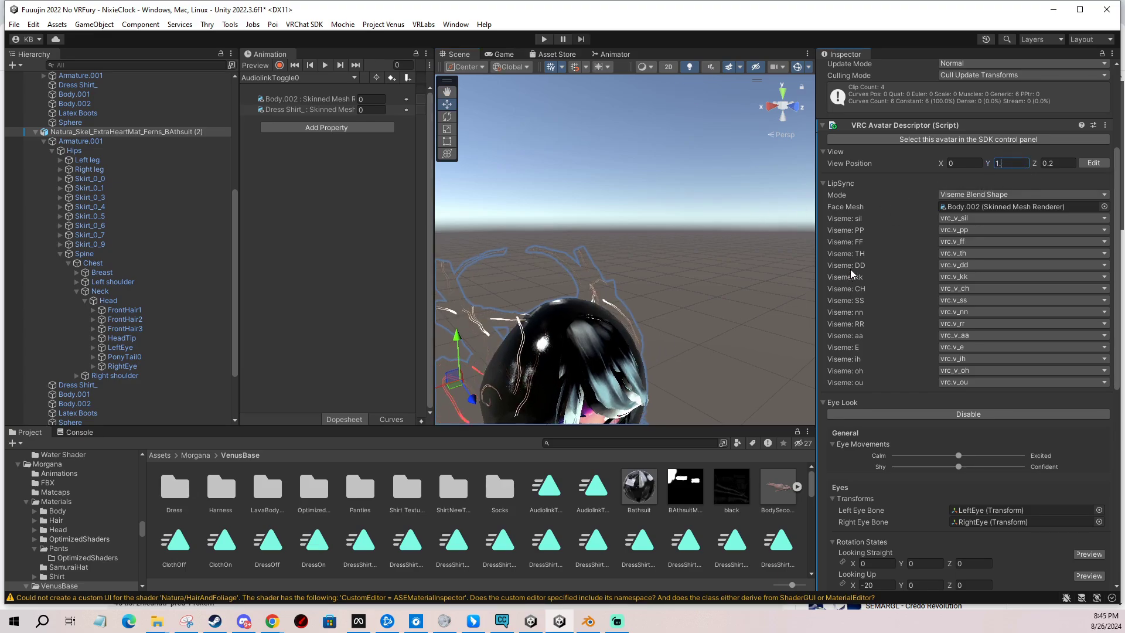
{"action": "left_click", "coordinate": [1011, 164]}
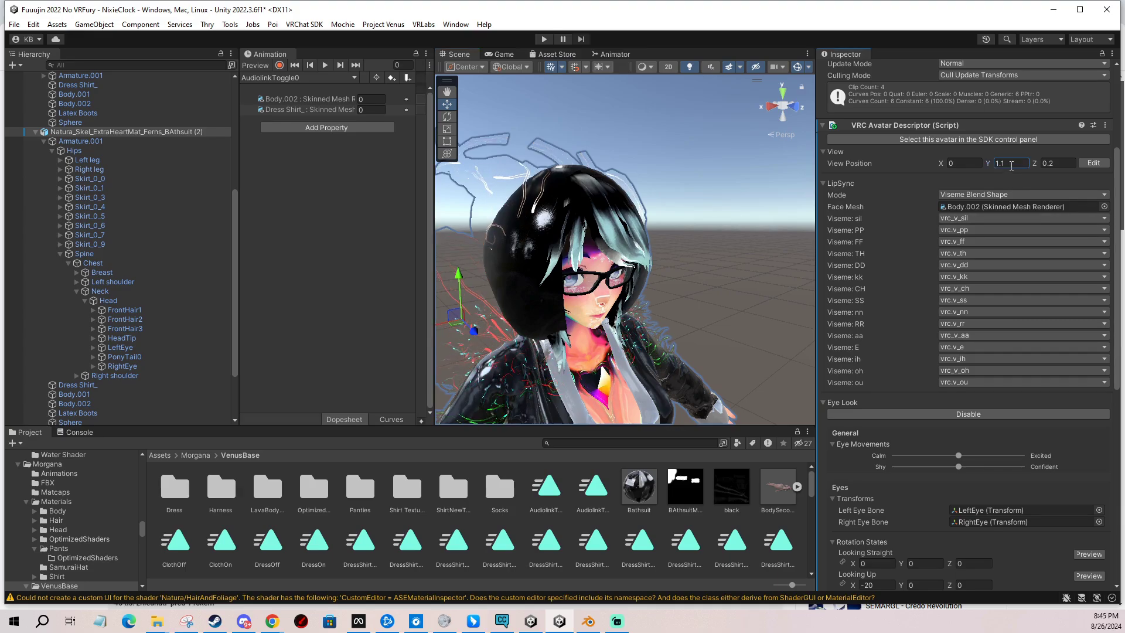
{"action": "type", "text": "1"}
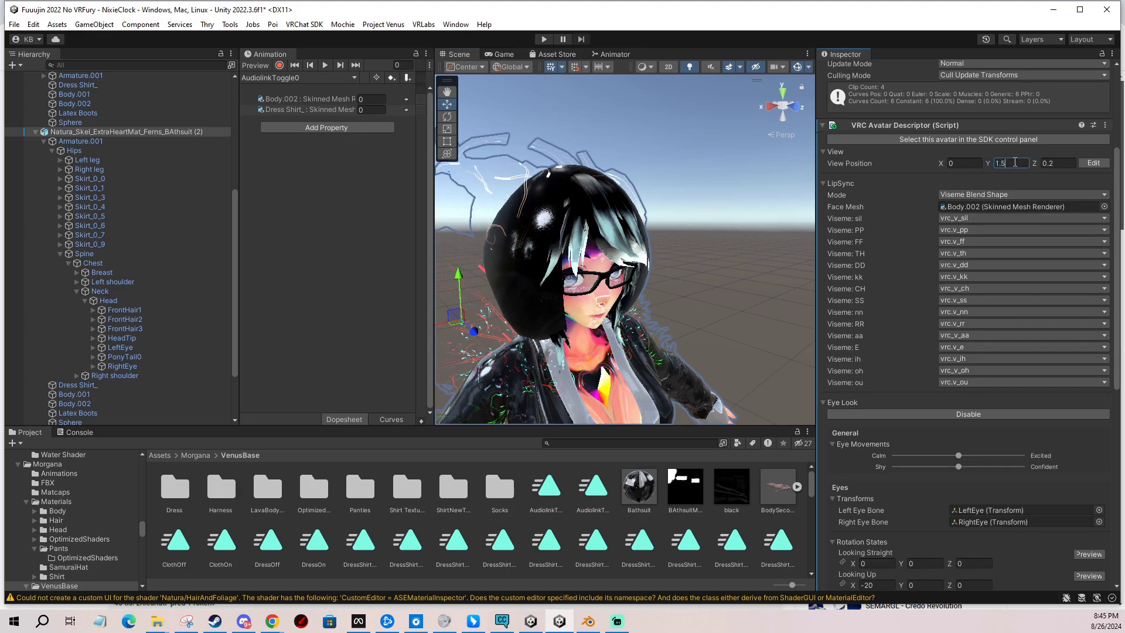
{"action": "type", "text": ".3"}
{"action": "key", "text": "BackSpace"}
{"action": "type", "text": "25"}
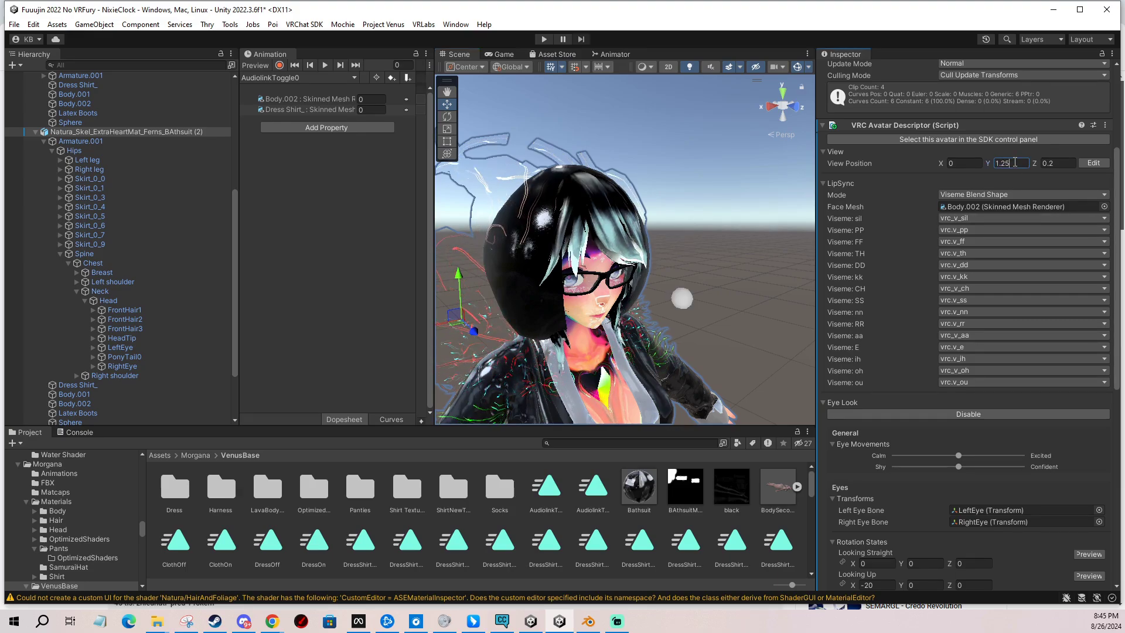
{"action": "right_click_drag", "start_coordinate": [703, 335], "coordinate": [802, 270]}
{"action": "middle_click_drag", "start_coordinate": [551, 397], "coordinate": [663, 268]}
{"action": "scroll", "coordinate": [677, 286], "scroll_direction": "up", "scroll_amount": 5}
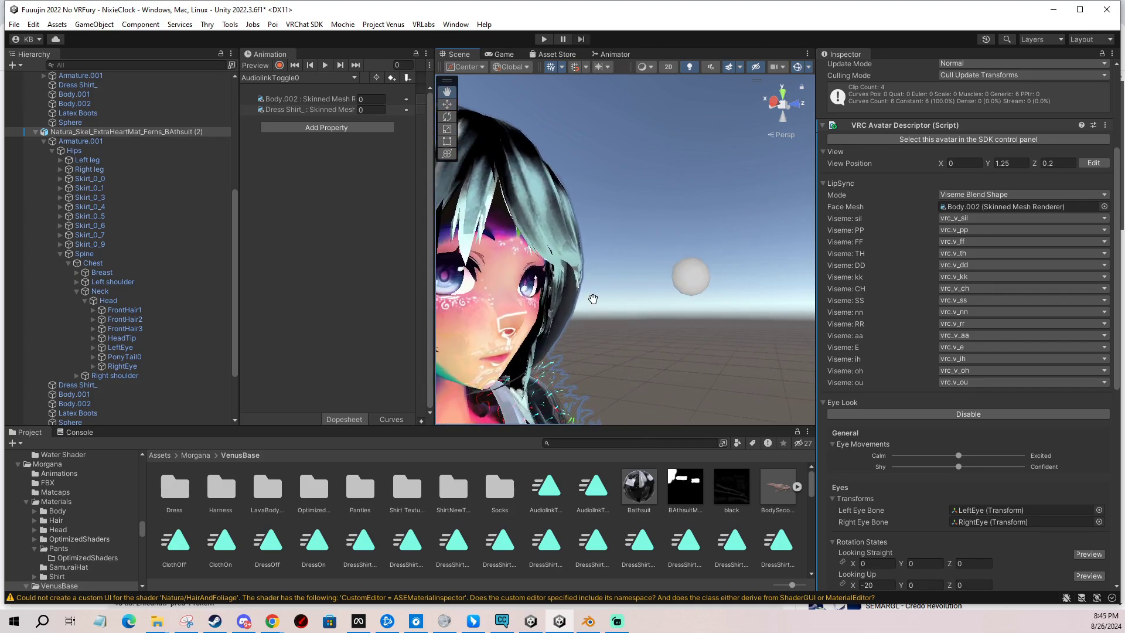
Try a View Position Y of 1.23 and refine it to 1.237, comparing the marker's height with the avatar's eyes.
{"action": "middle_click_drag", "start_coordinate": [593, 300], "coordinate": [659, 249]}
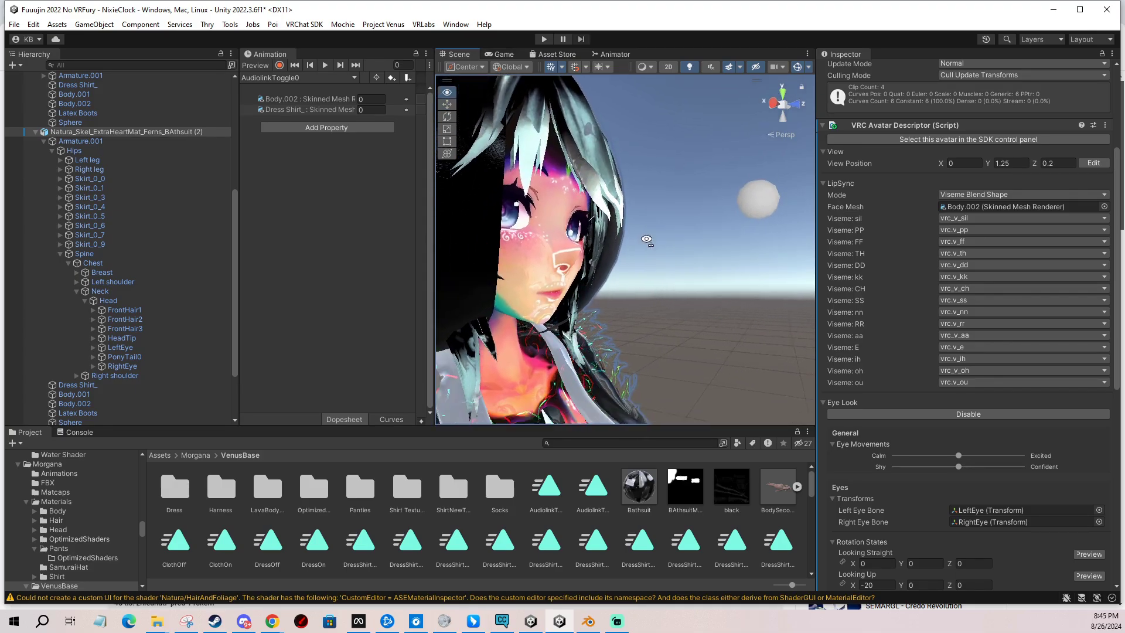
{"action": "right_click_drag", "start_coordinate": [611, 256], "coordinate": [620, 260]}
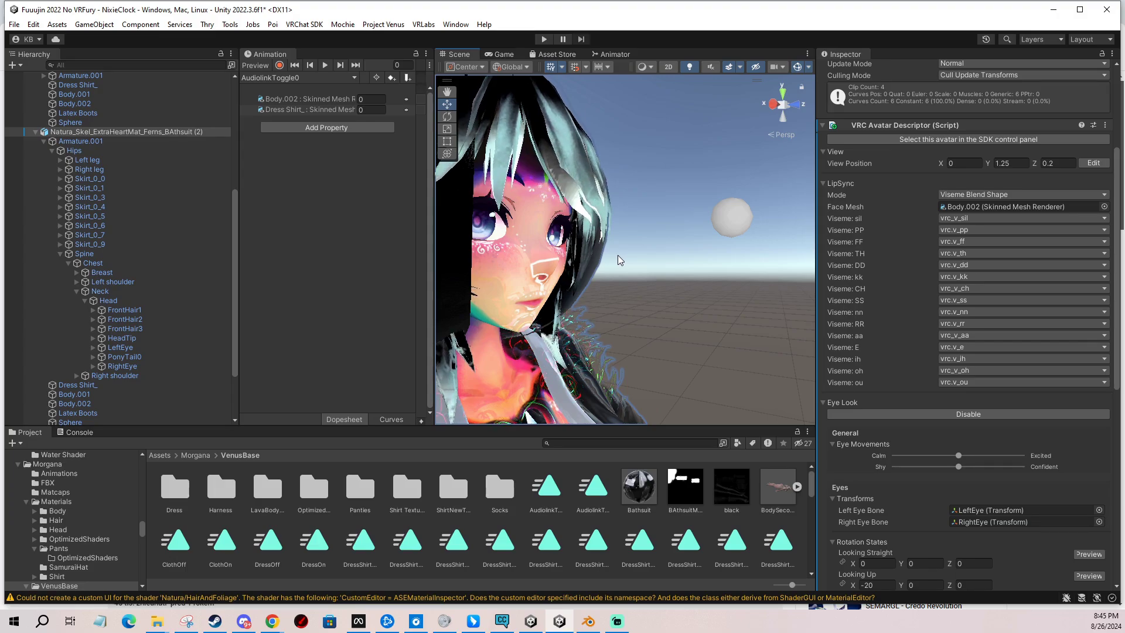
{"action": "left_click", "coordinate": [1023, 163]}
{"action": "key", "text": "BackSpace"}
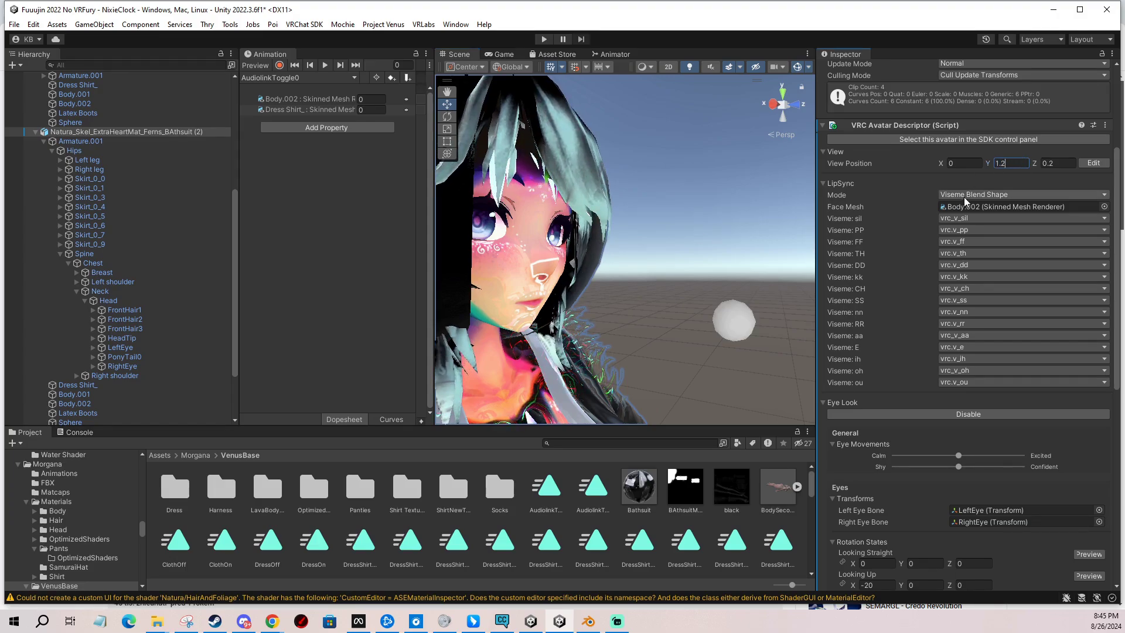
{"action": "type", "text": "3"}
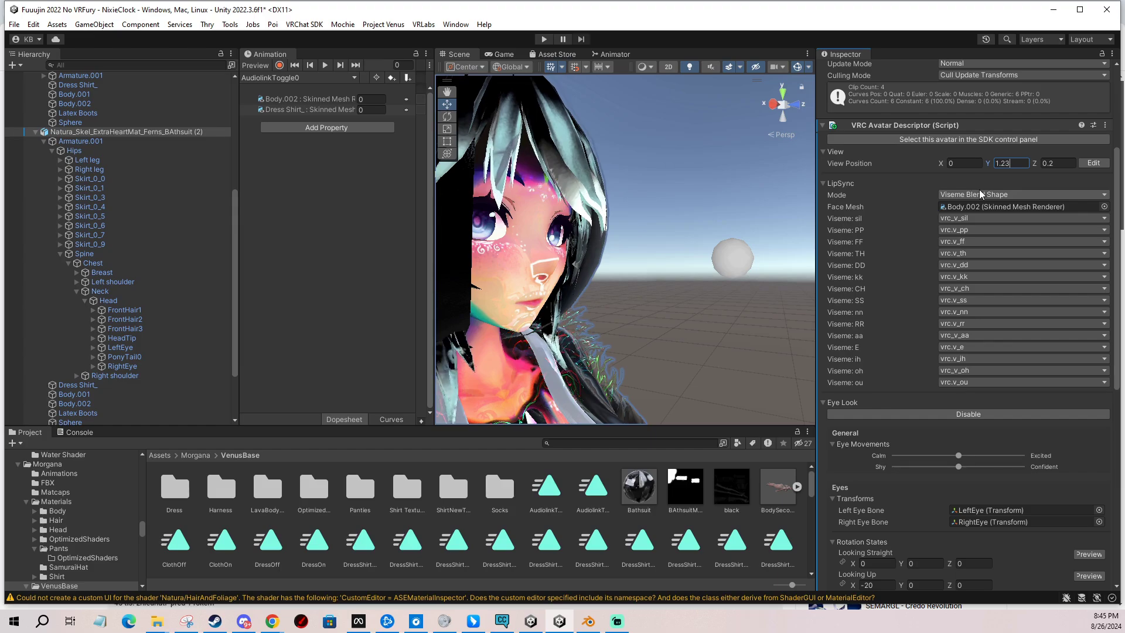
{"action": "key", "text": "BackSpace"}
{"action": "type", "text": "37"}
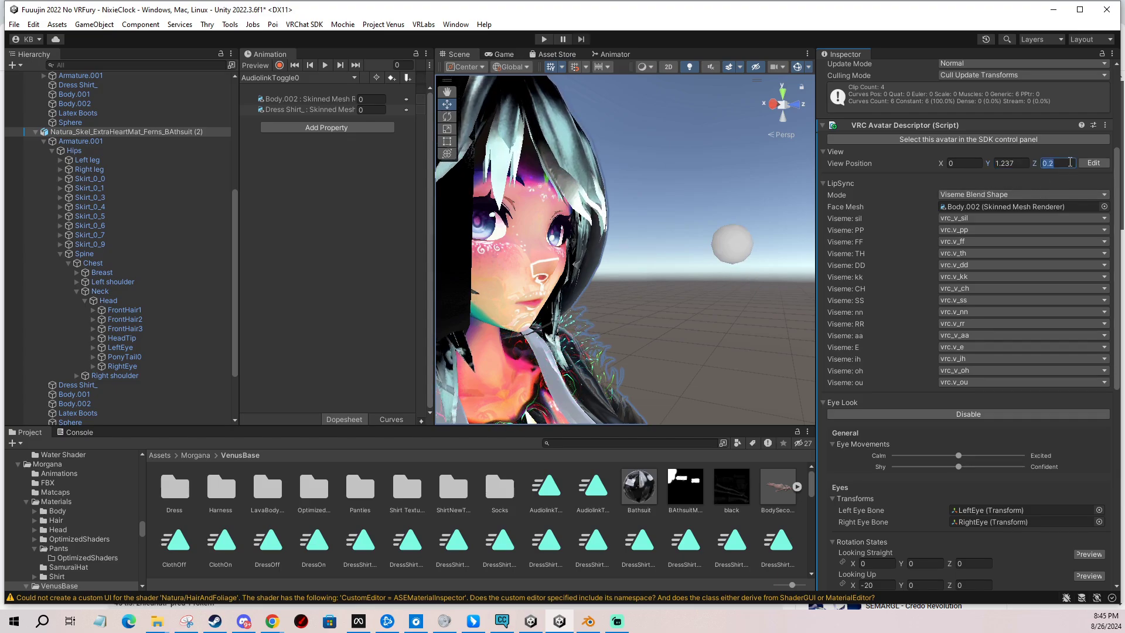
Set the View Position Z to 0.1 and check the marker's depth from the side of the avatar's face.
{"action": "key", "text": "Tab"}
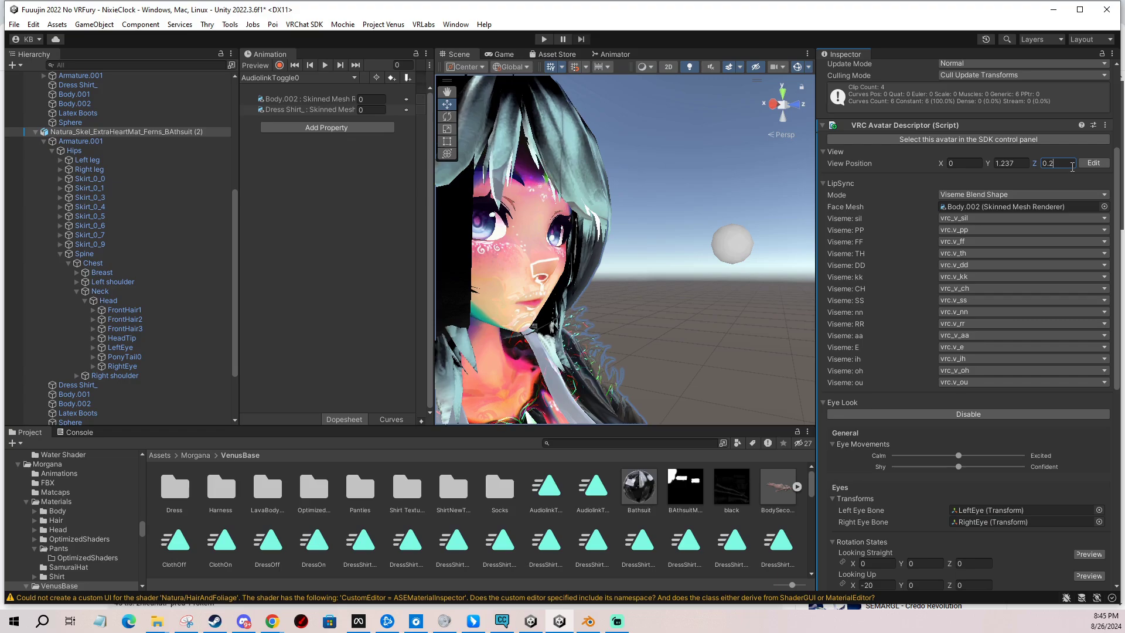
{"action": "key", "text": "BackSpace"}
{"action": "type", "text": "1"}
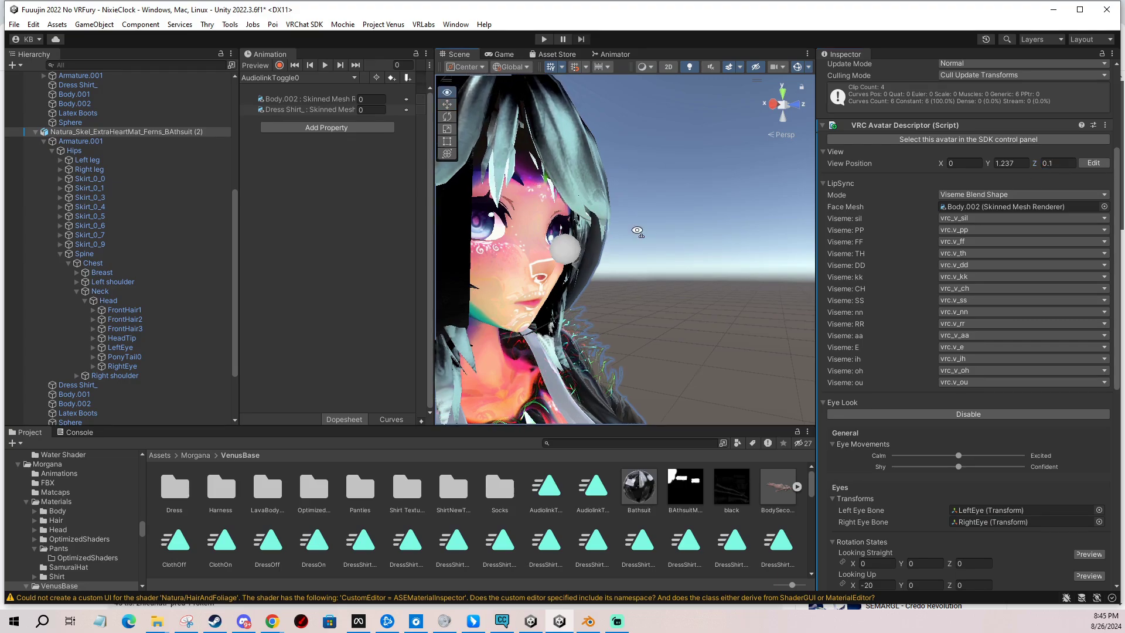
{"action": "left_click_drag", "start_coordinate": [635, 234], "coordinate": [715, 231], "text": "alt"}
{"action": "middle_click_drag", "start_coordinate": [715, 231], "coordinate": [724, 247]}
Try View Position Z values of 0.08 and 0.07, checking the marker against the front of the face.
{"action": "left_click", "coordinate": [1065, 164]}
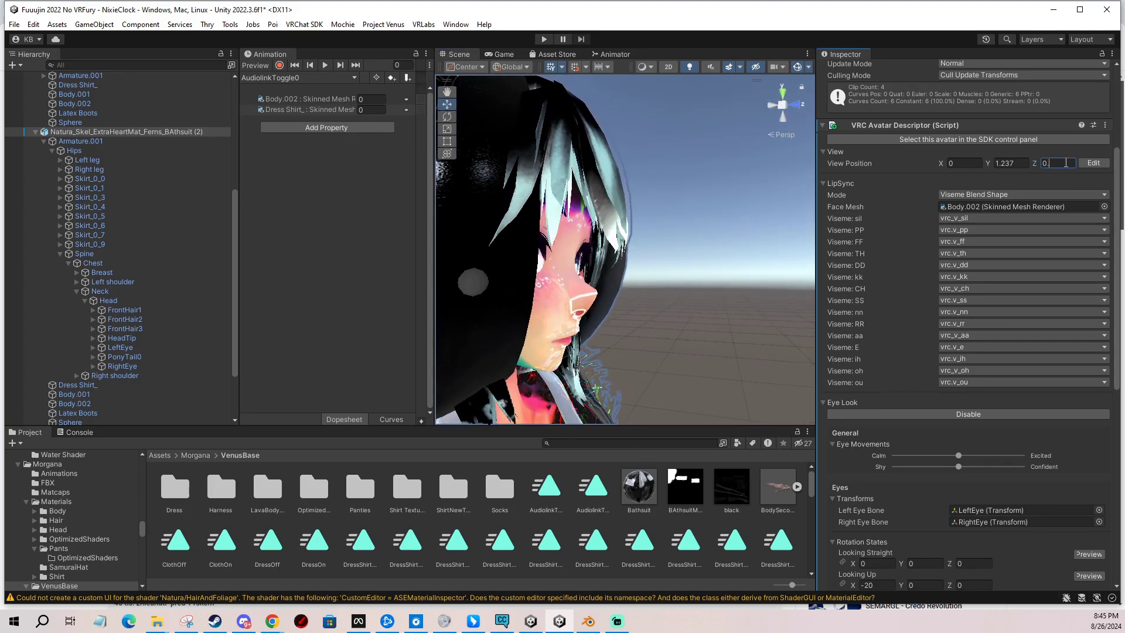
{"action": "type", "text": "0.08"}
{"action": "key", "text": "BackSpace"}
{"action": "type", "text": "7"}
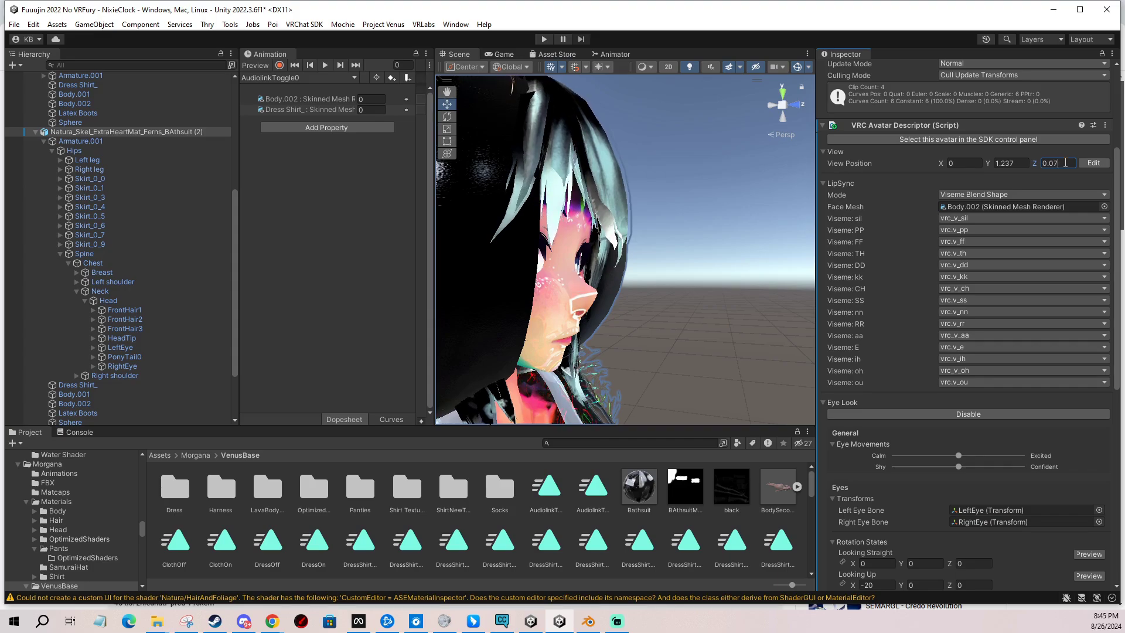
{"action": "right_click_drag", "start_coordinate": [668, 290], "coordinate": [556, 243]}
Try a View Position Z of 0.075 and reduce it to 0.072, checking the marker beside the bridge of the nose.
{"action": "left_click", "coordinate": [1062, 165]}
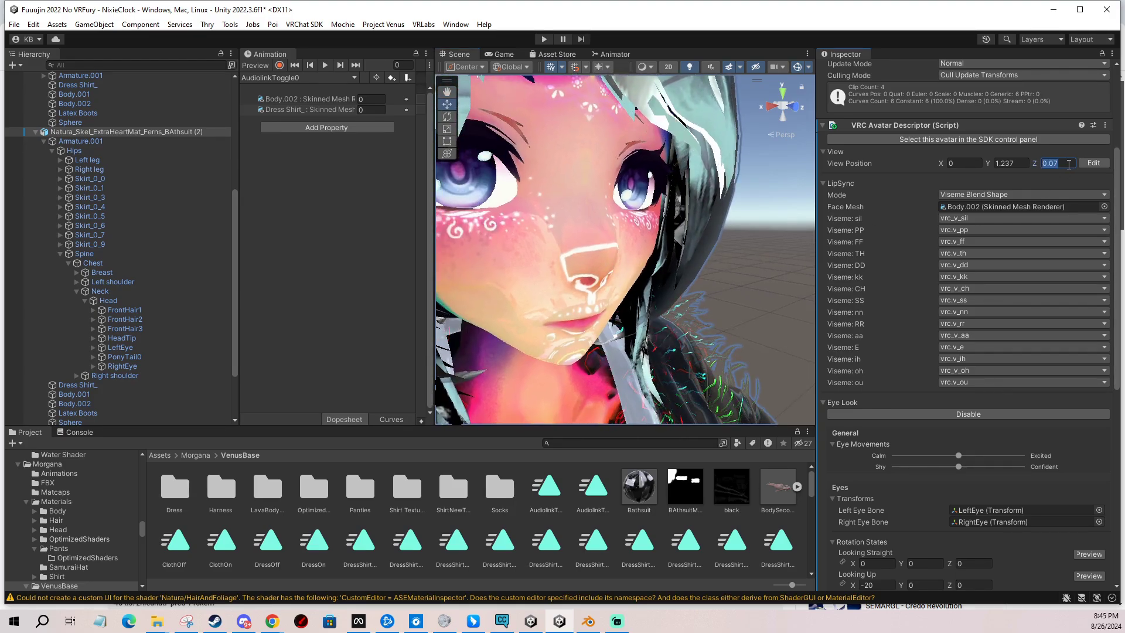
{"action": "left_click", "coordinate": [1063, 164]}
{"action": "type", "text": "5"}
{"action": "right_click_drag", "start_coordinate": [549, 274], "coordinate": [696, 263]}
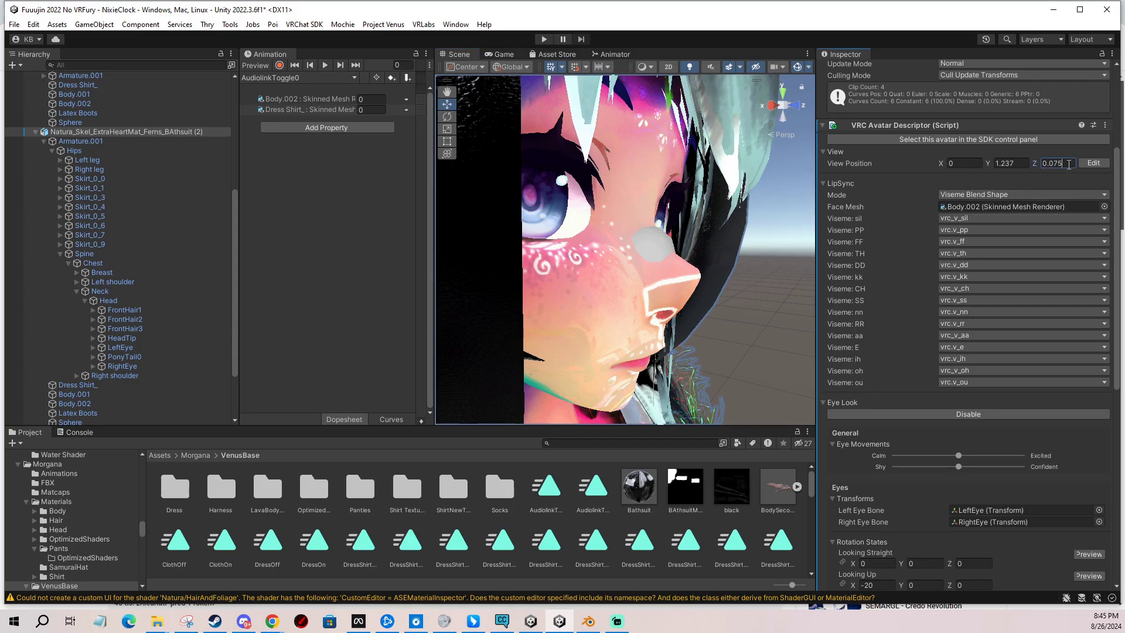
{"action": "type", "text": "2"}
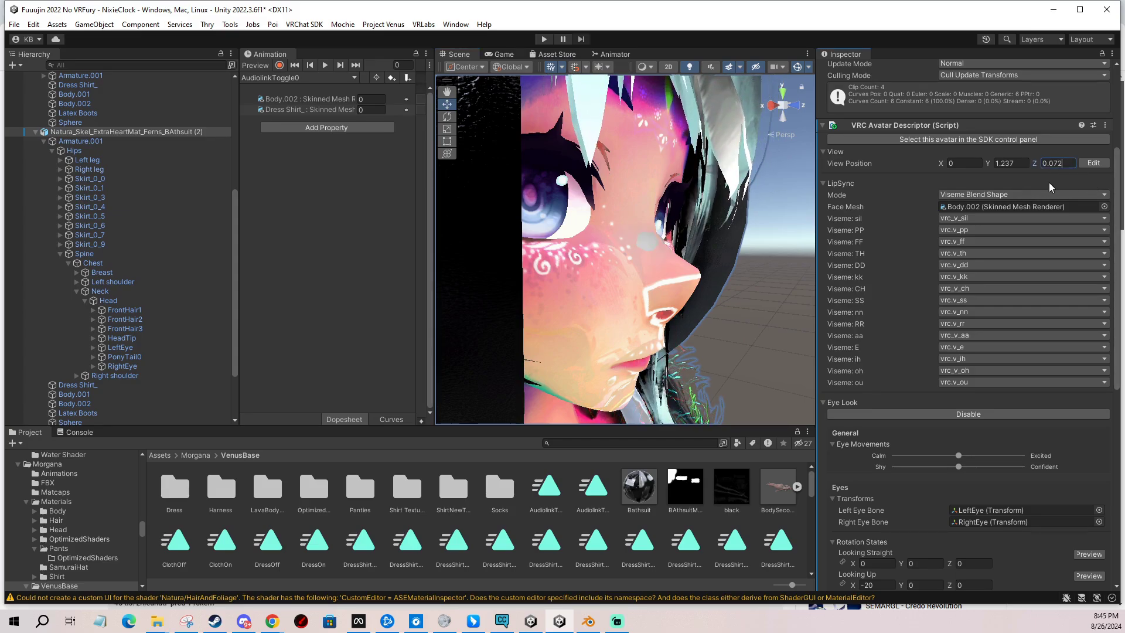
Fine-tune the View Position Y through 1.239 and 1.254, and settle on 1.252.
{"action": "left_click", "coordinate": [1018, 164]}
{"action": "key", "text": "BackSpace"}
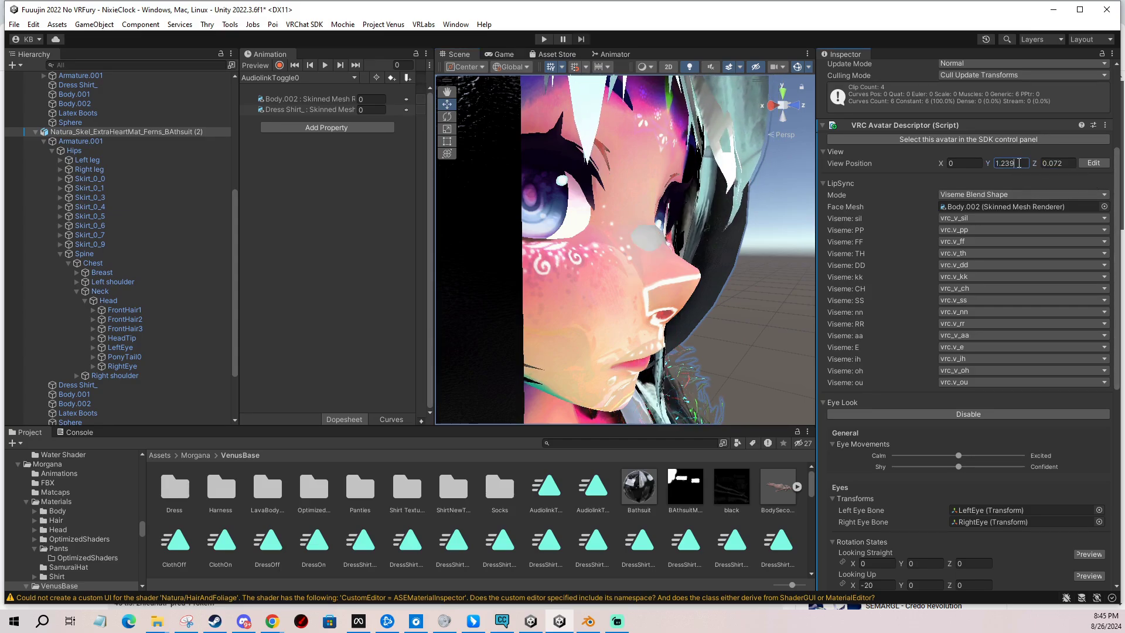
{"action": "key", "text": "BackSpace"}
{"action": "type", "text": "5"}
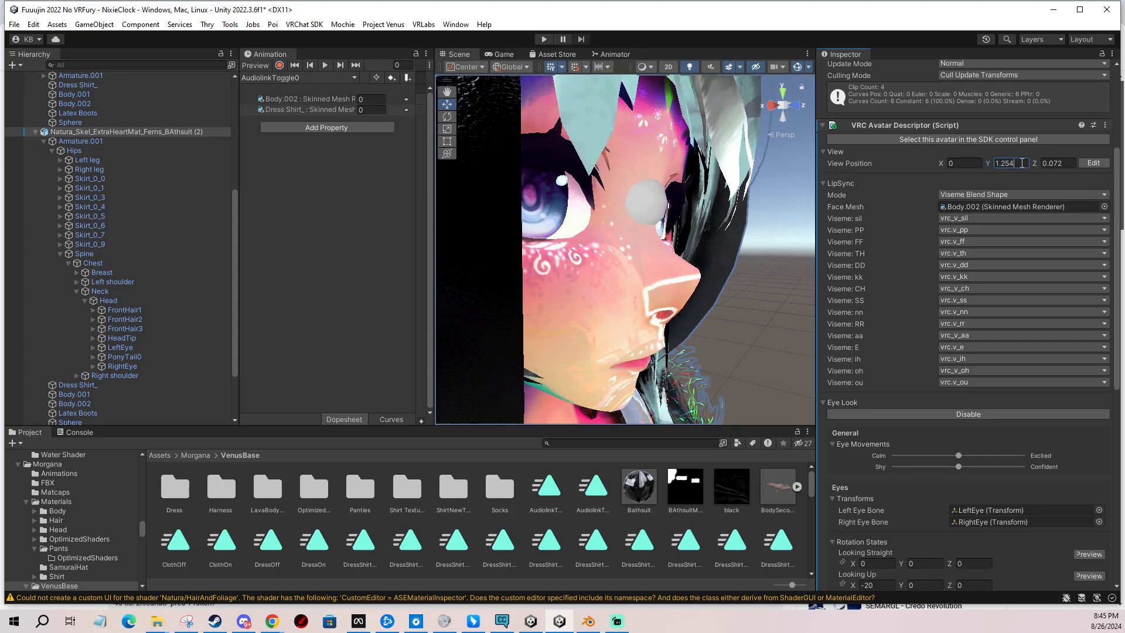
{"action": "type", "text": "2"}
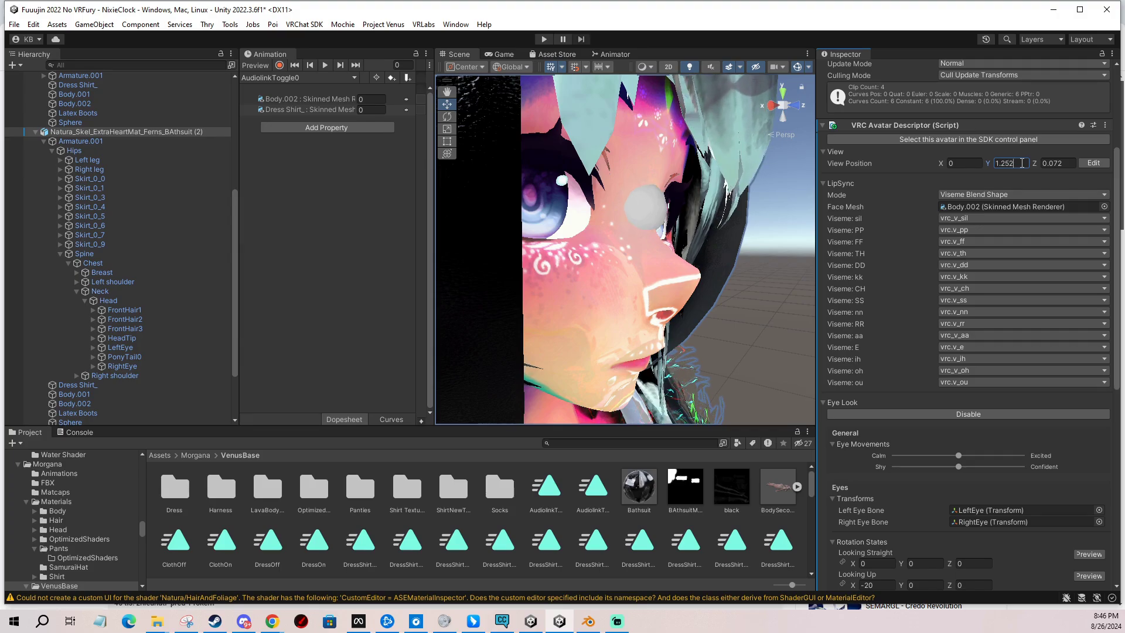
Try a View Position Z of 0.07 and settle on 0.068, judging how far the marker protrudes between the eyes.
{"action": "right_click_drag", "start_coordinate": [748, 238], "coordinate": [694, 257]}
{"action": "middle_click_drag", "start_coordinate": [693, 258], "coordinate": [661, 273]}
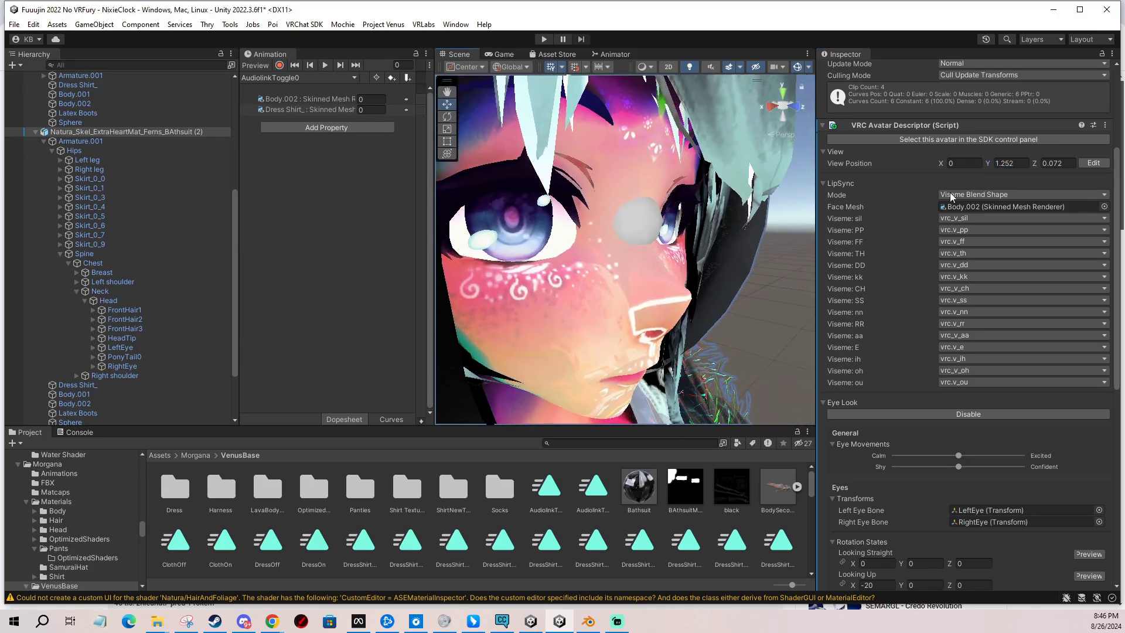
{"action": "left_click", "coordinate": [1021, 164]}
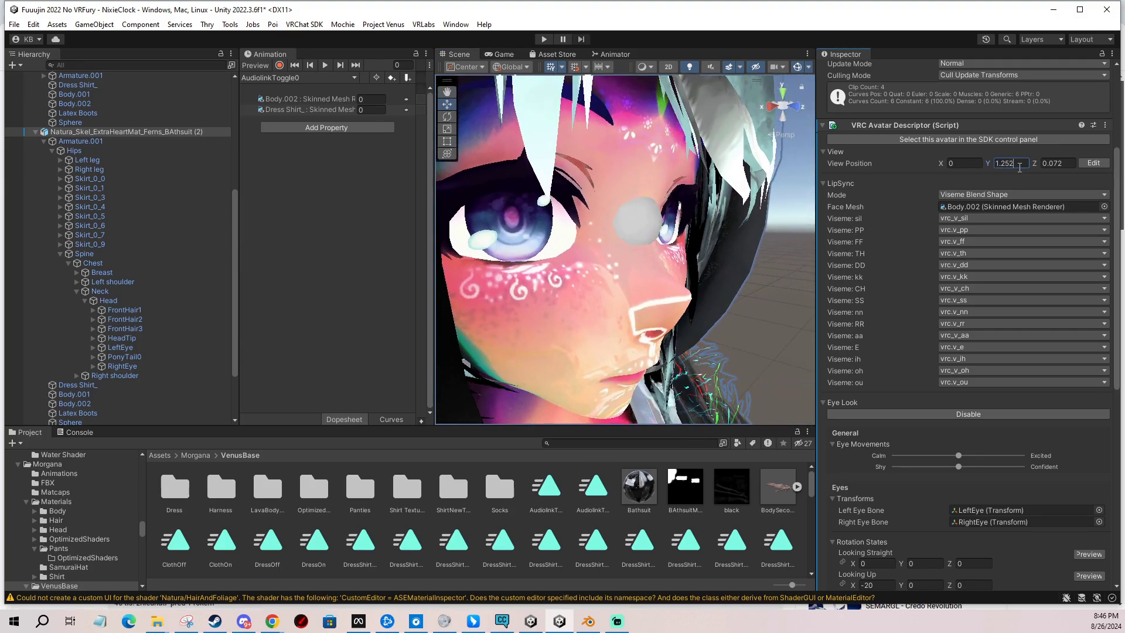
{"action": "left_click", "coordinate": [1072, 164]}
{"action": "type", "text": "0.07"}
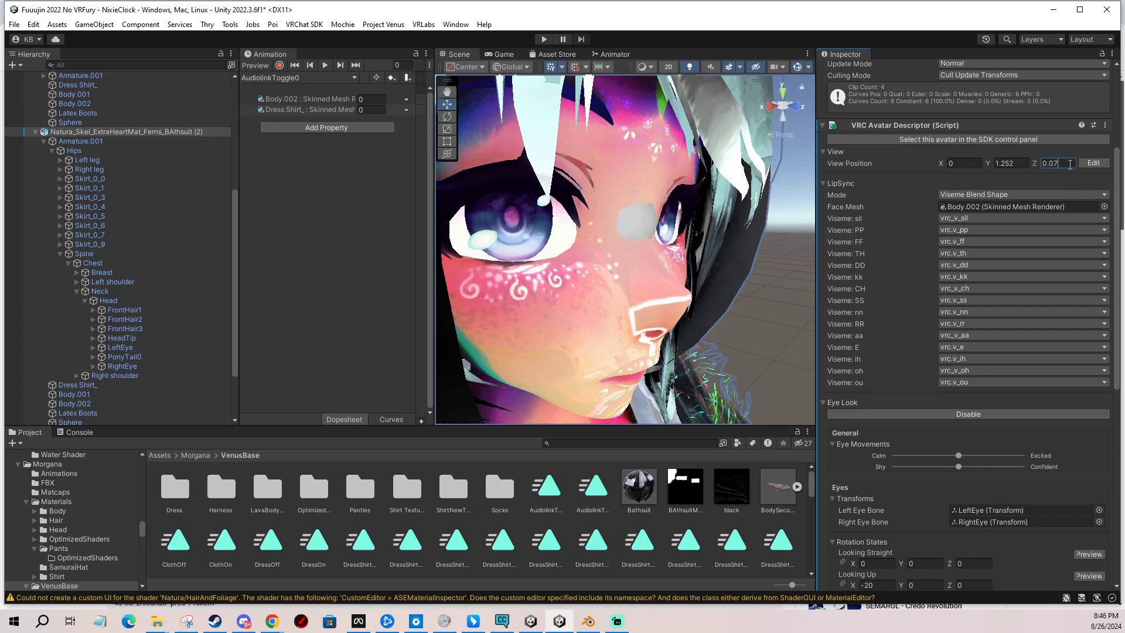
{"action": "key", "text": "BackSpace"}
{"action": "type", "text": "68"}
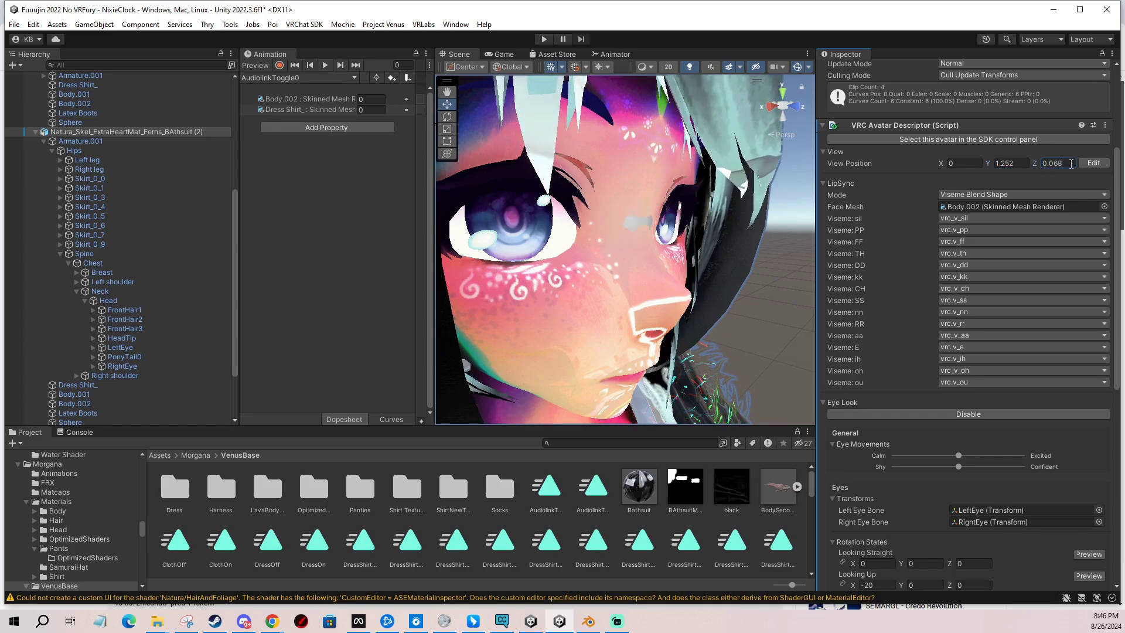
Examine the View Position marker between the avatar's eyes from the front and from the side.
{"action": "left_click_drag", "start_coordinate": [732, 235], "coordinate": [662, 258], "text": "alt"}
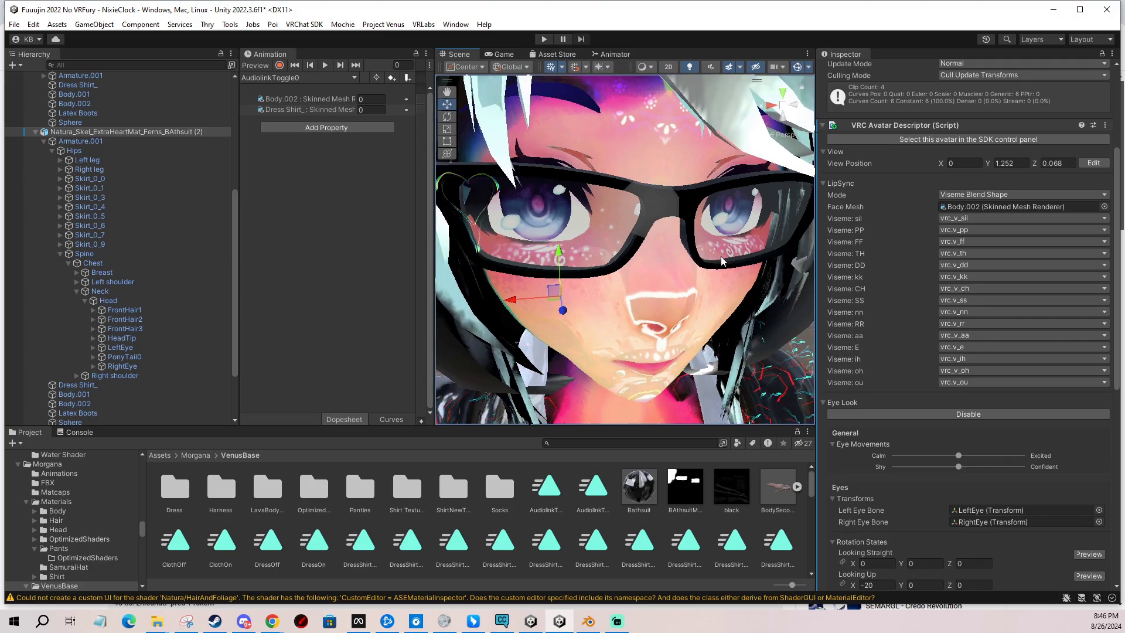
{"action": "scroll", "coordinate": [645, 257], "scroll_direction": "up", "scroll_amount": 2}
{"action": "middle_click_drag", "start_coordinate": [633, 257], "coordinate": [650, 258]}
{"action": "scroll", "coordinate": [651, 258], "scroll_direction": "down", "scroll_amount": 1}
{"action": "left_click_drag", "start_coordinate": [652, 258], "coordinate": [696, 242], "text": "alt"}
{"action": "scroll", "coordinate": [674, 249], "scroll_direction": "up", "scroll_amount": 2}
{"action": "scroll", "coordinate": [696, 242], "scroll_direction": "down", "scroll_amount": 3}
{"action": "middle_click_drag", "start_coordinate": [696, 242], "coordinate": [668, 251]}
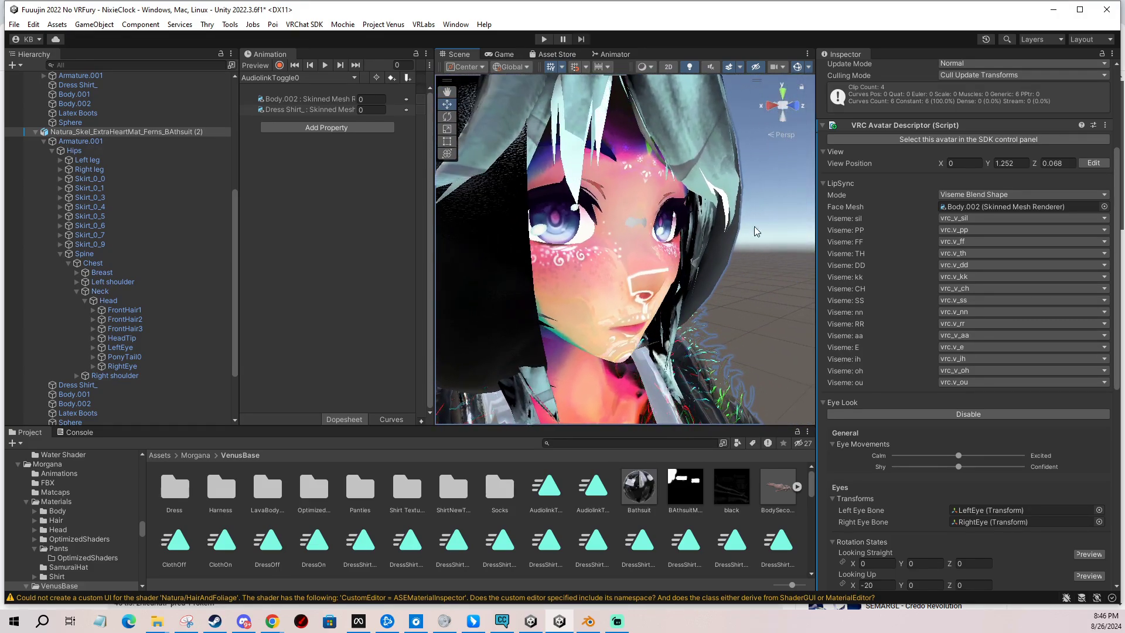
Enter and leave View Position editing, and review the marker's placement on the avatar's face.
{"action": "left_click", "coordinate": [1105, 165]}
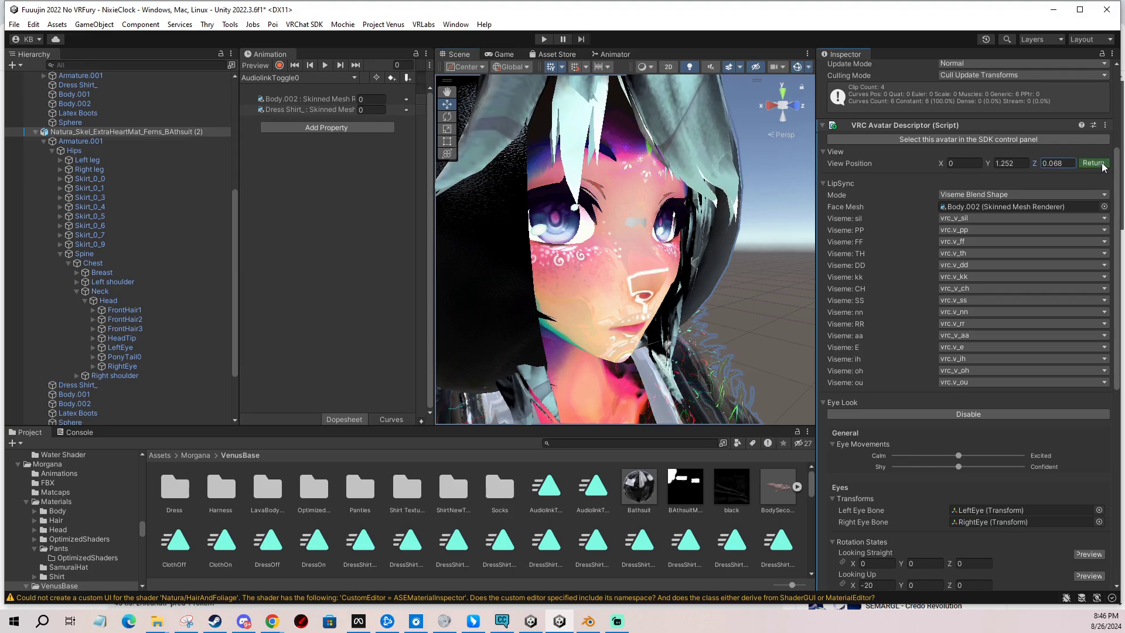
{"action": "left_click", "coordinate": [1100, 166]}
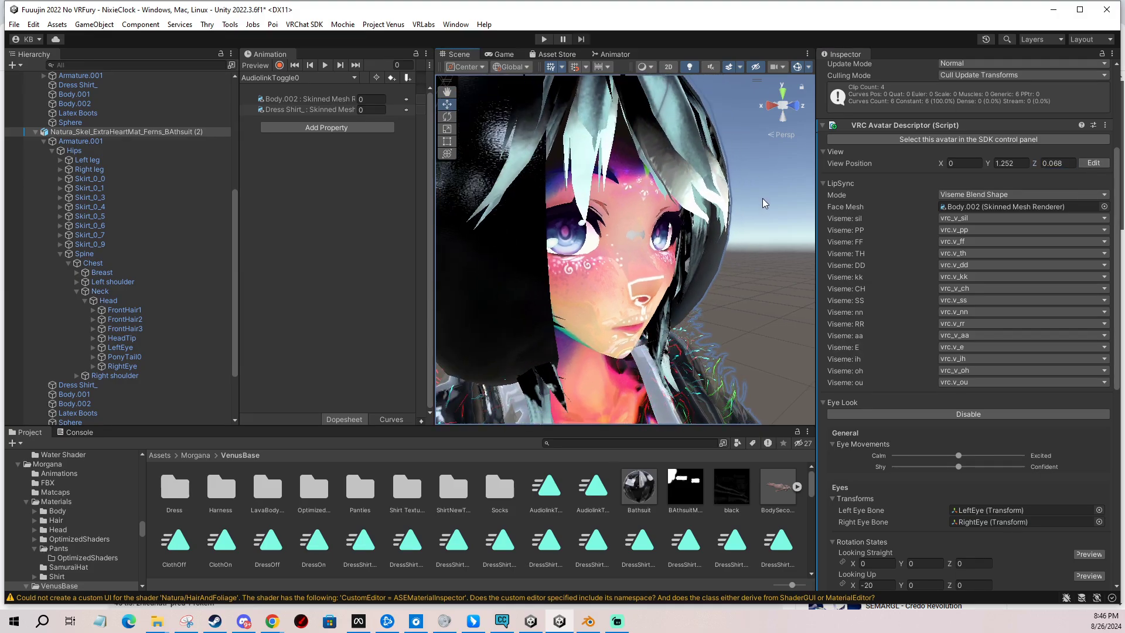
{"action": "middle_click_drag", "start_coordinate": [748, 256], "coordinate": [763, 216]}
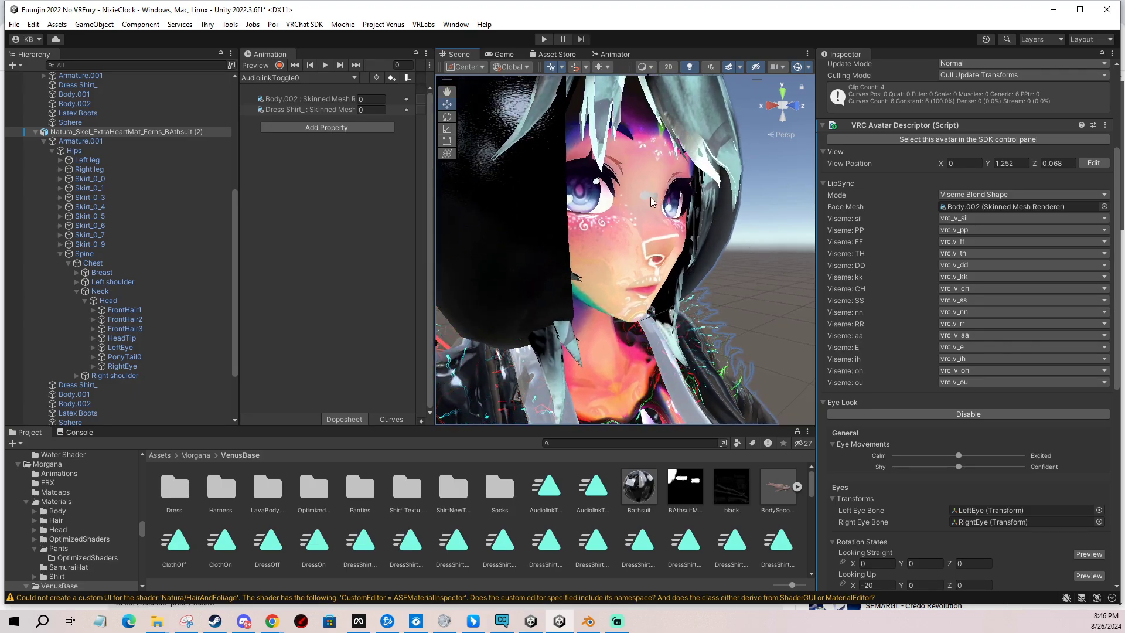
{"action": "middle_click_drag", "start_coordinate": [689, 188], "coordinate": [686, 219]}
{"action": "middle_click_drag", "start_coordinate": [741, 264], "coordinate": [738, 199]}
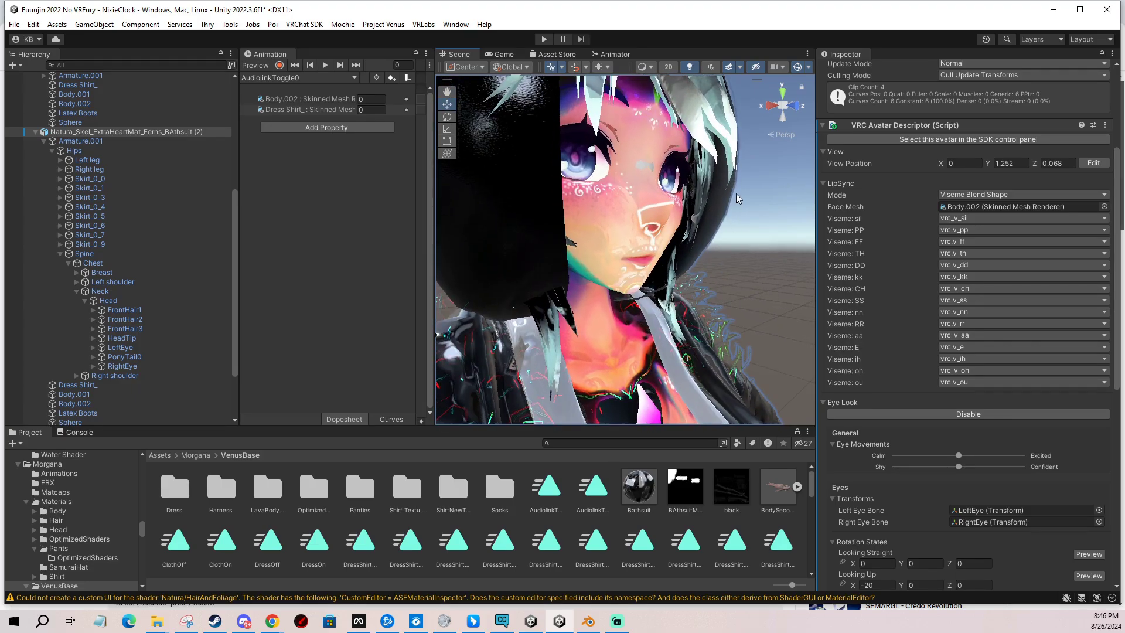